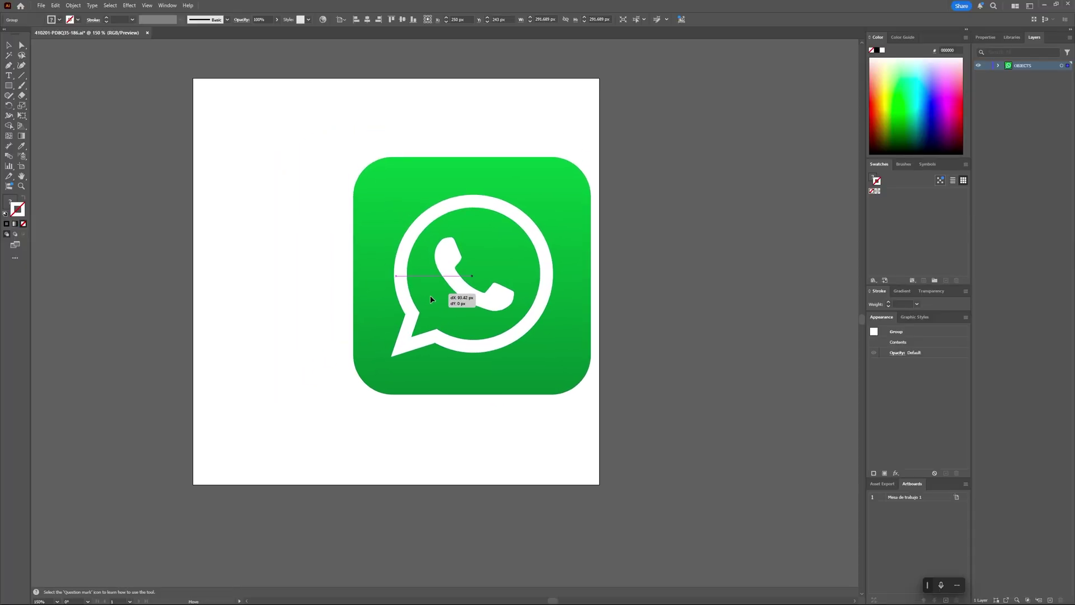
Move the WhatsApp logo to about the centre of the artboard
left_click_drag(439, 296, 378, 276)
left_click(530, 241)
mouse_move(480, 231)
left_mouse_down()
mouse_move(493, 214)
mouse_move(462, 230)
left_mouse_up()
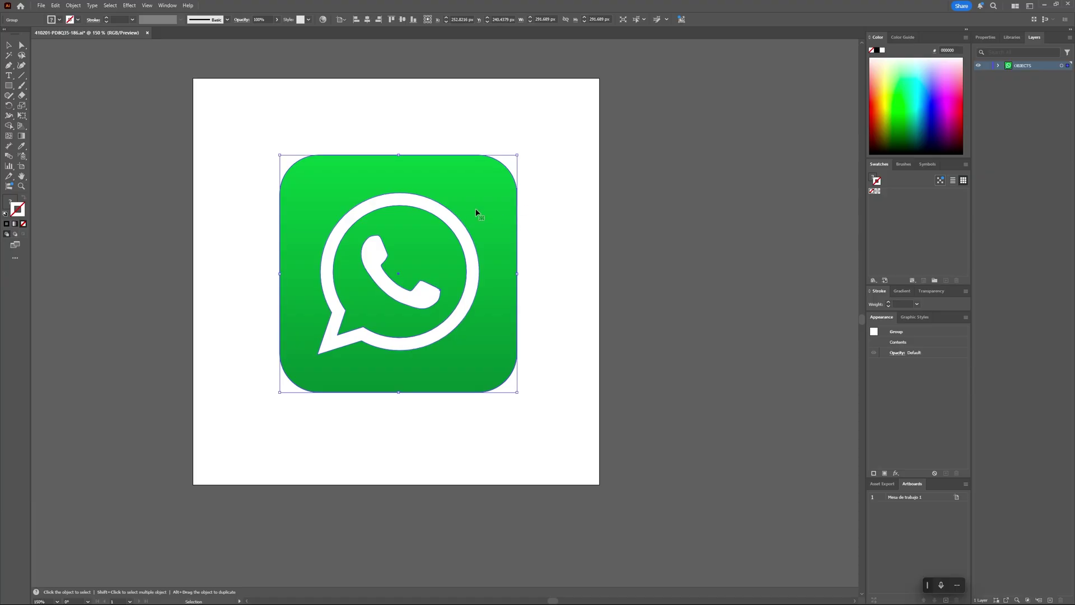
Ungroup the logo artwork in the OBJECTS layer and check its two parts by toggling their visibility
left_click(998, 66)
left_click(1009, 74)
left_click(1042, 93)
key("ctrl+shift+g")
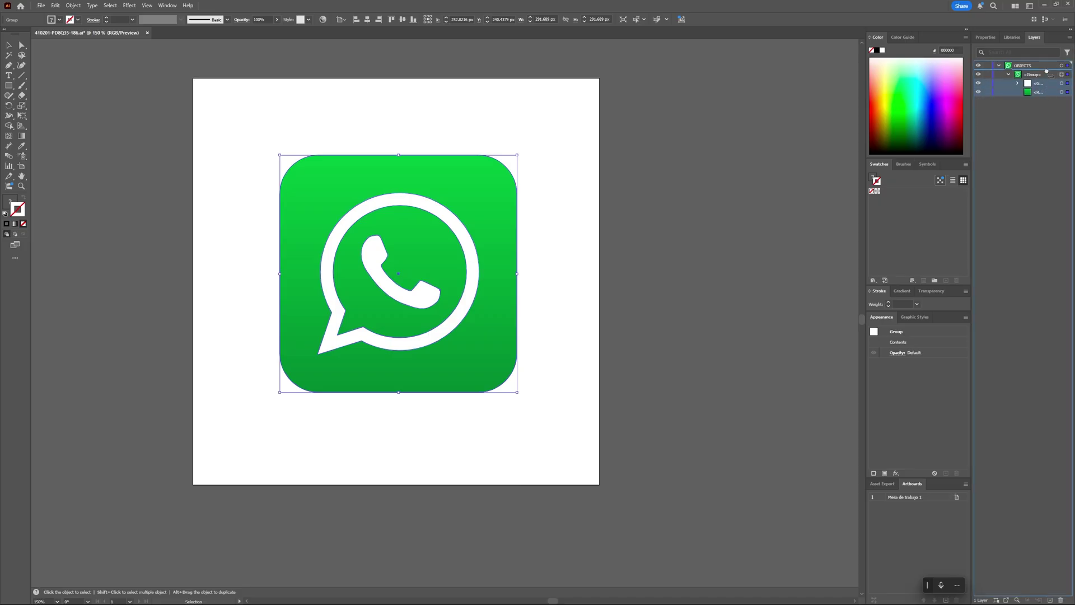
left_click(980, 74)
left_click(979, 75)
left_click(979, 84)
left_click(979, 83)
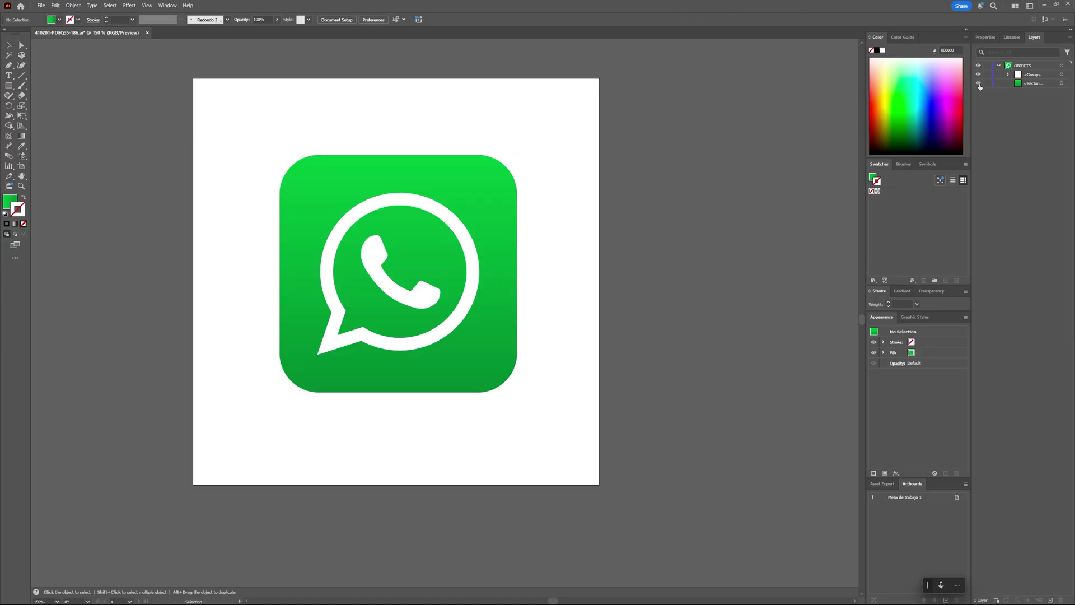
Release the OBJECTS layer's contents to separate layers with the Sequence option, and delete the OBJECTS layer
left_click(1035, 84)
left_click(1040, 66)
left_click(1070, 38)
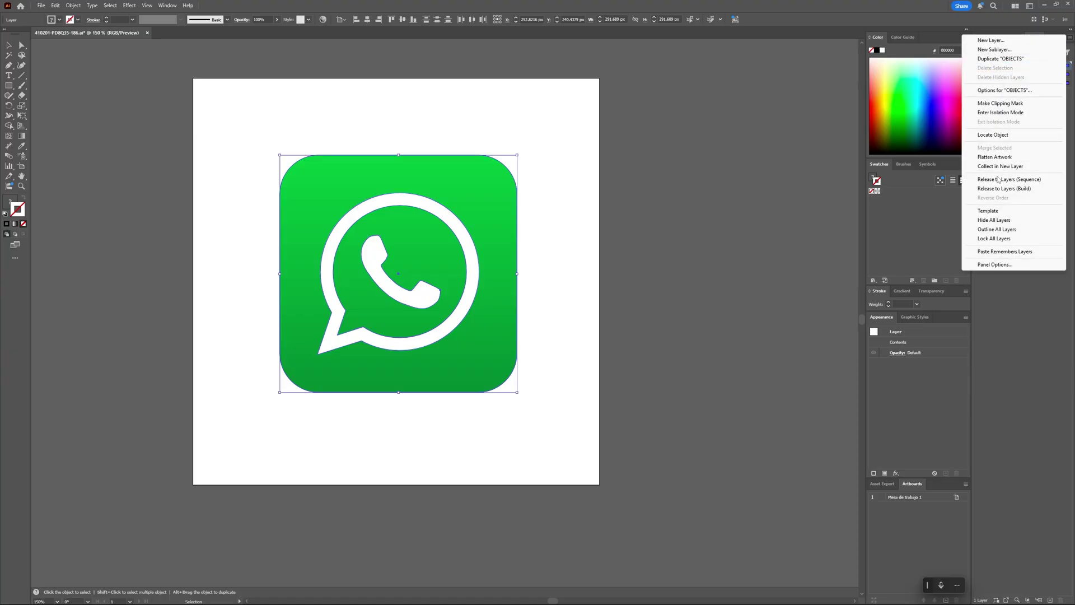
left_click(998, 180)
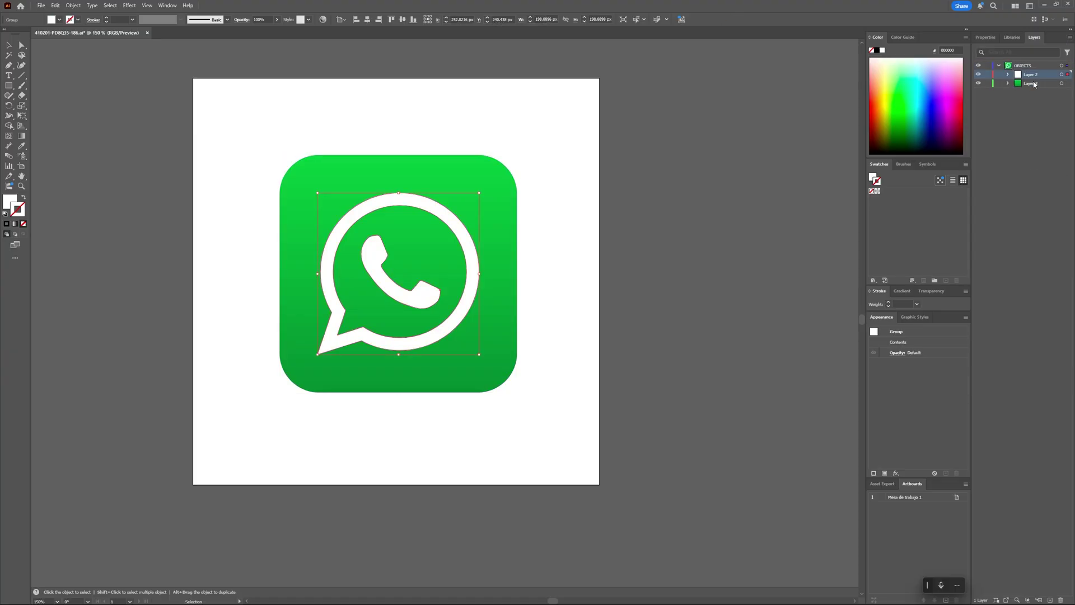
left_click_drag(1038, 66, 1061, 600)
Test that the speech-bubble symbol and green square are separate by moving the symbol, undoing the move and selecting the square
left_click(642, 363)
left_click_drag(462, 303, 578, 301)
key("ctrl+z")
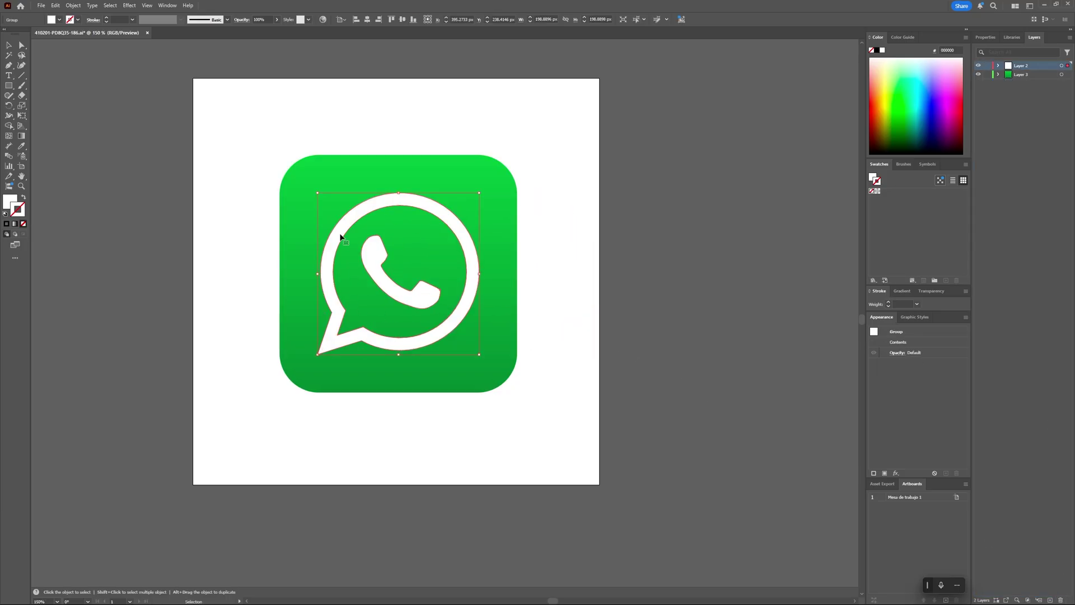
left_click(302, 159)
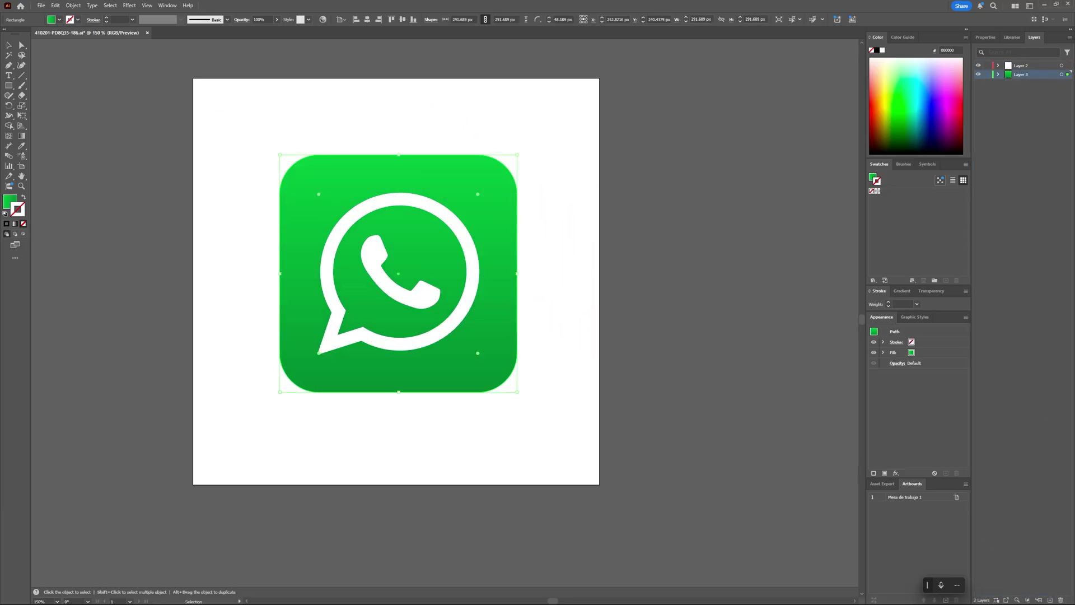
left_click_drag(212, 111, 547, 425)
left_click(456, 397)
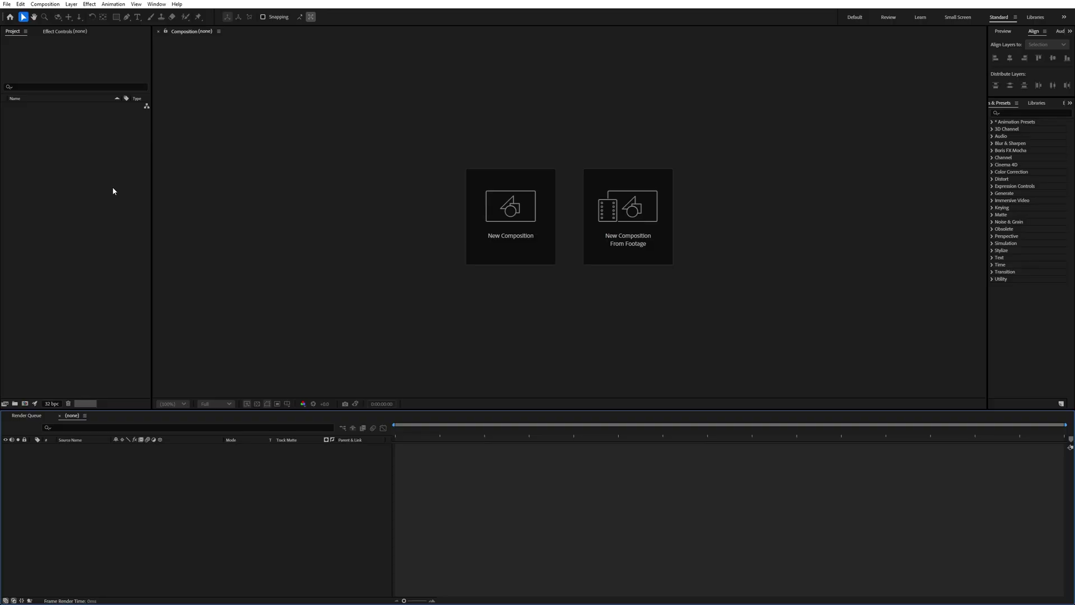
Switch to After Effects and create a 1920x1080, 30 fps composition named main with the Advanced 3D renderer
left_click(35, 403)
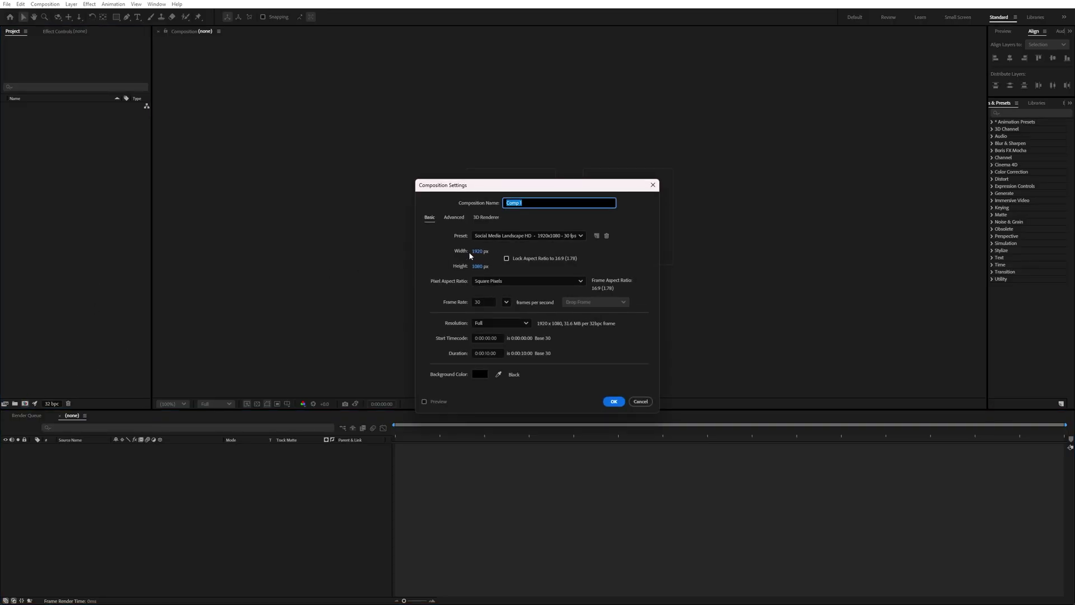
type("main")
left_click(486, 217)
left_click(473, 261)
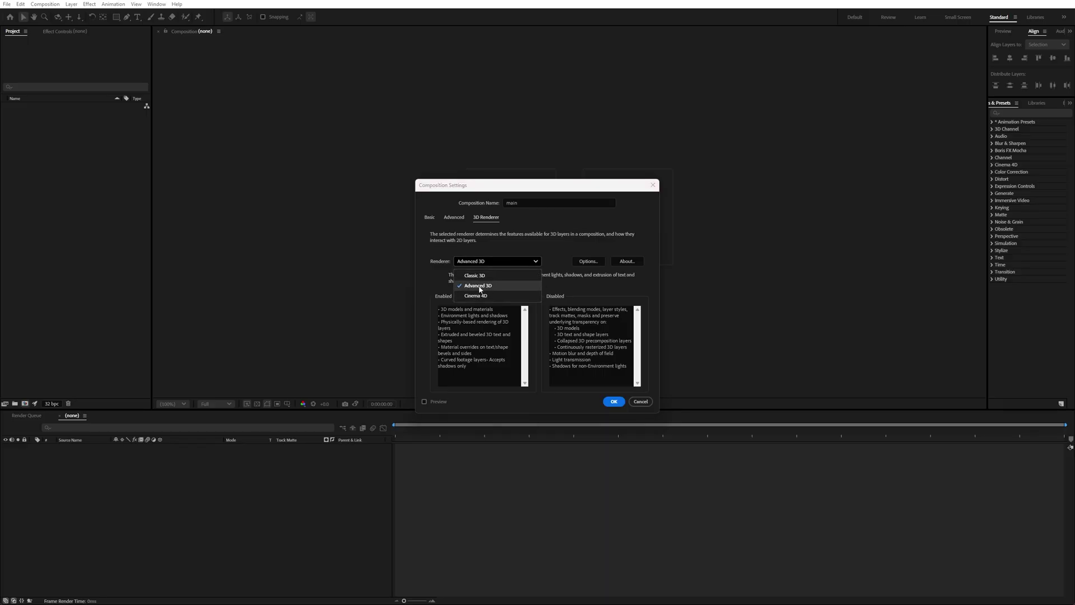
left_click(493, 287)
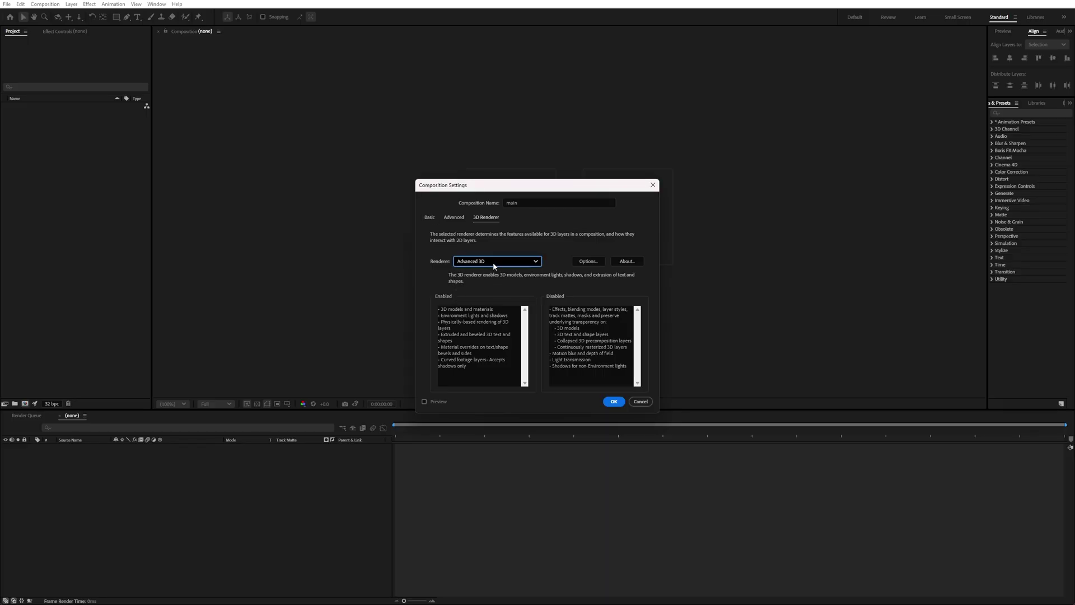
left_click(430, 218)
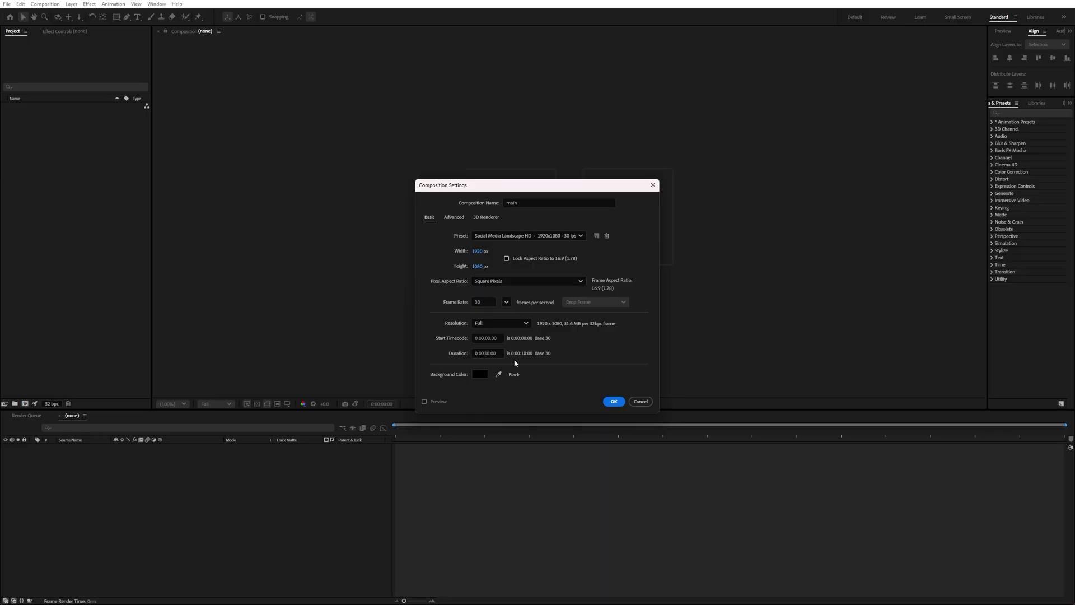
left_click(614, 401)
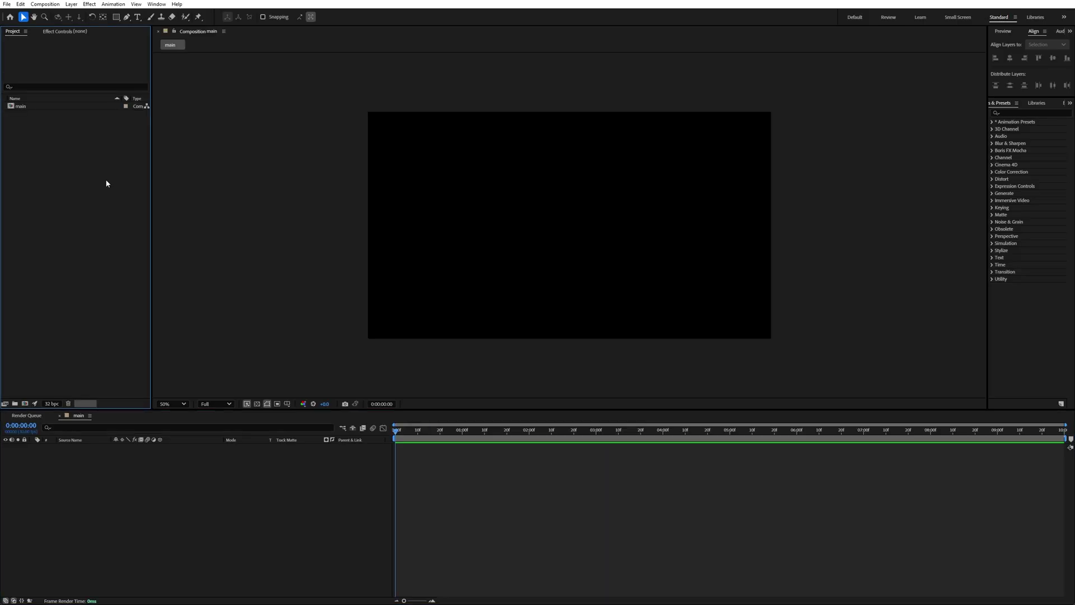
Import the Mylogo Illustrator file as Composition - Retain Layer Sizes
double_click(84, 241)
left_click(129, 183)
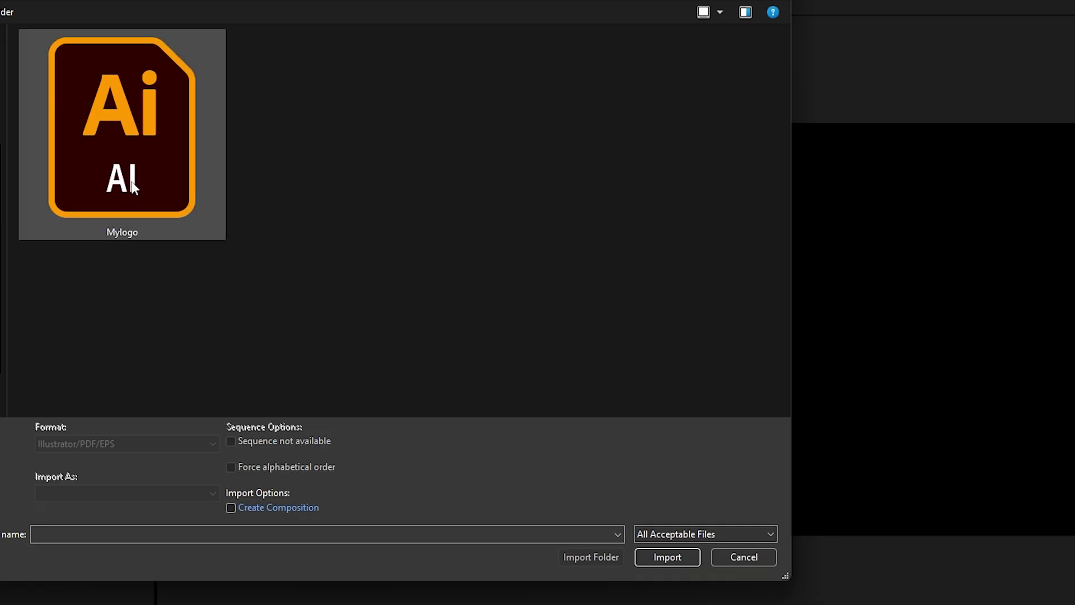
left_click(109, 493)
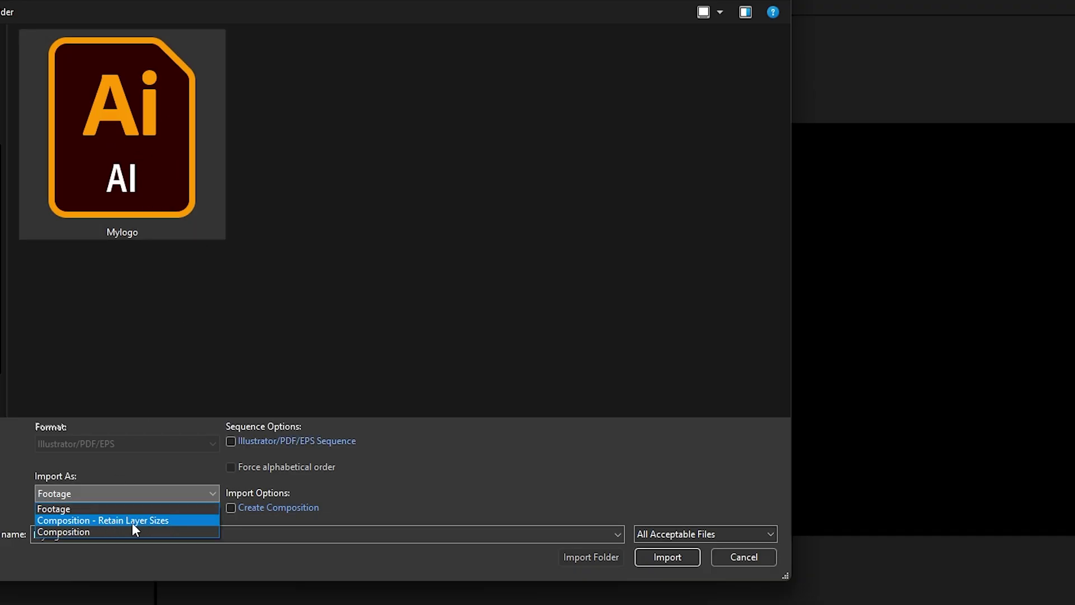
left_click(132, 521)
left_click(674, 558)
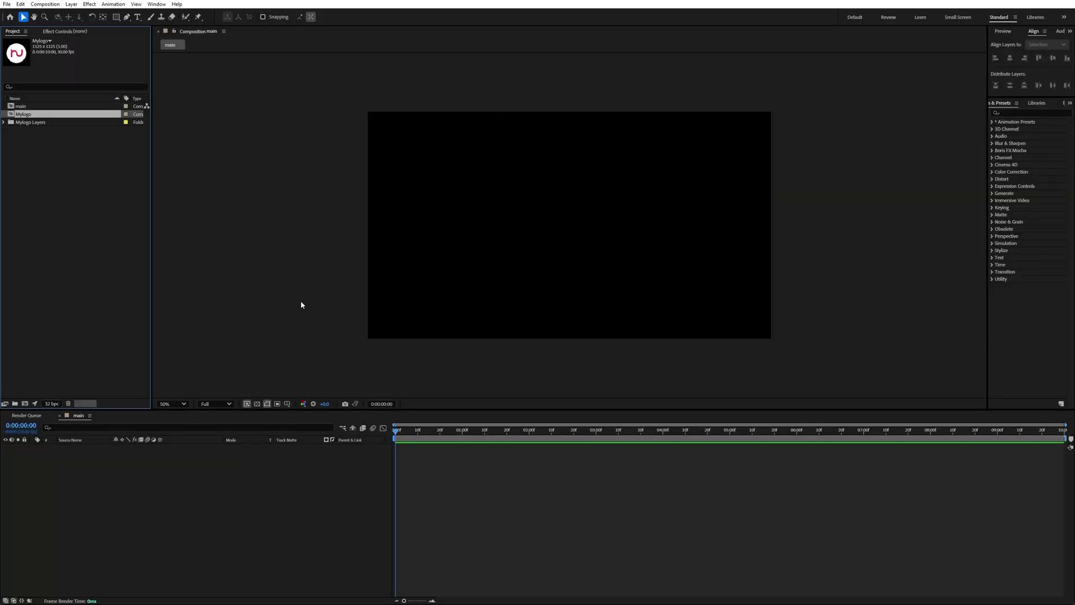
Add Layer 2 and Layer 3 from the Mylogo Layers folder to the main composition
left_click(11, 122)
left_click(6, 122)
left_click(42, 138)
left_click(57, 130, "ctrl")
left_click_drag(57, 130, 156, 482)
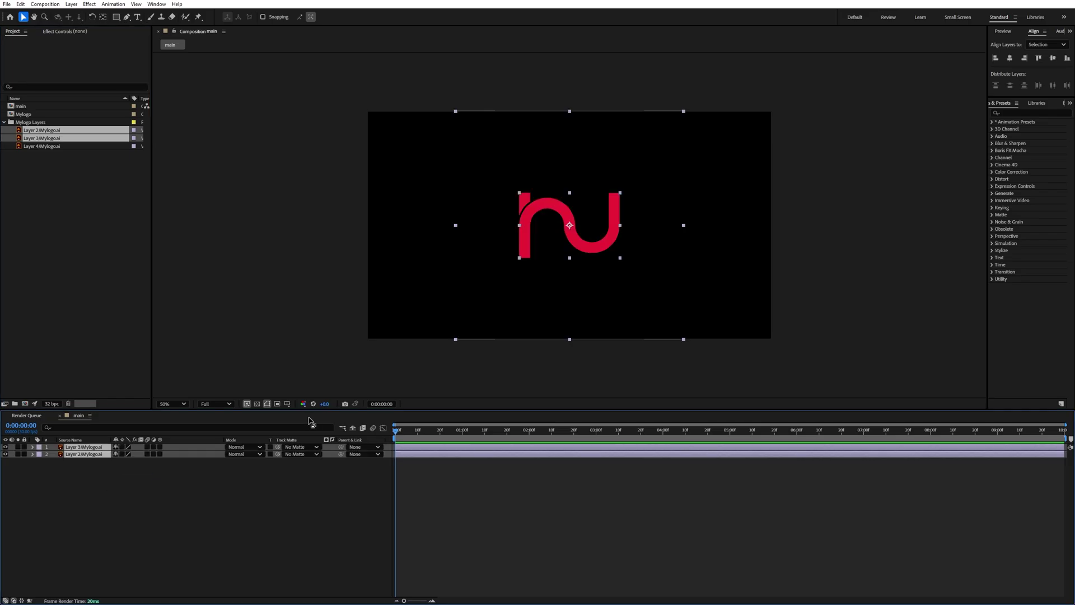
Check the logo layers against the transparency grid, try moving the ring layer, undo the move and turn the grid off
left_click_drag(240, 511, 152, 447)
left_click(258, 404)
left_click(295, 499)
left_click(440, 274)
left_click_drag(441, 273, 491, 281)
key("ctrl+z")
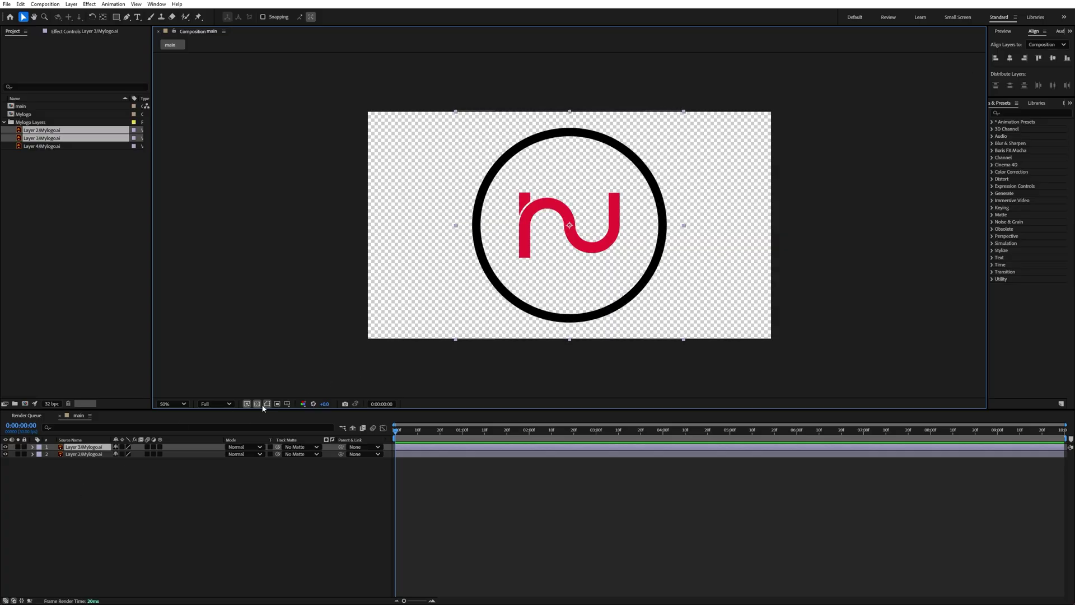
left_click(267, 404)
left_click(237, 510)
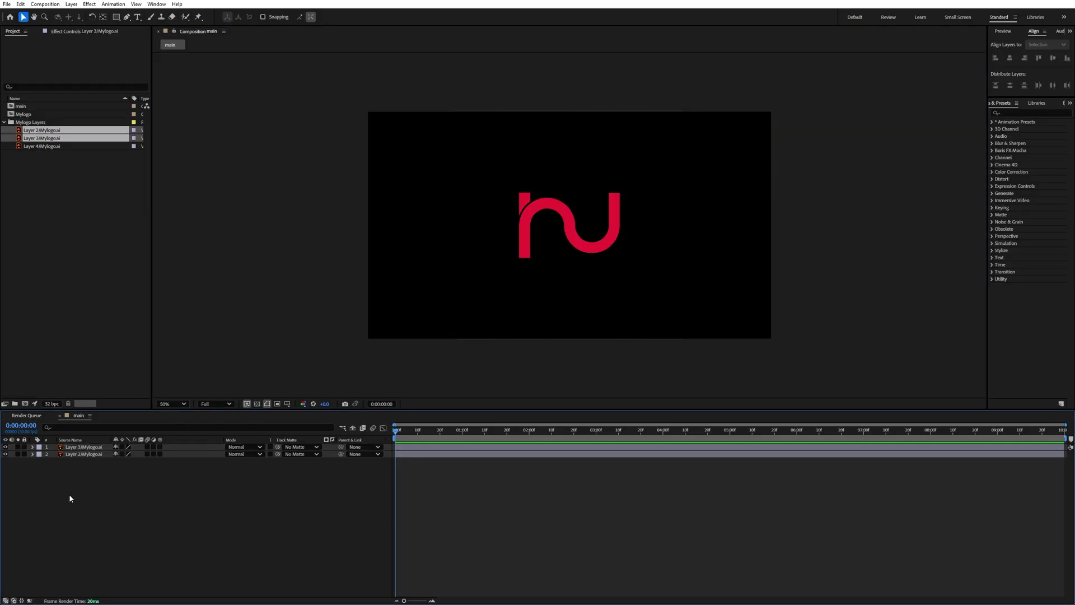
Create shape layers from both Mylogo vector layers and delete the original Illustrator layers
key("ctrl+a")
right_click(100, 447)
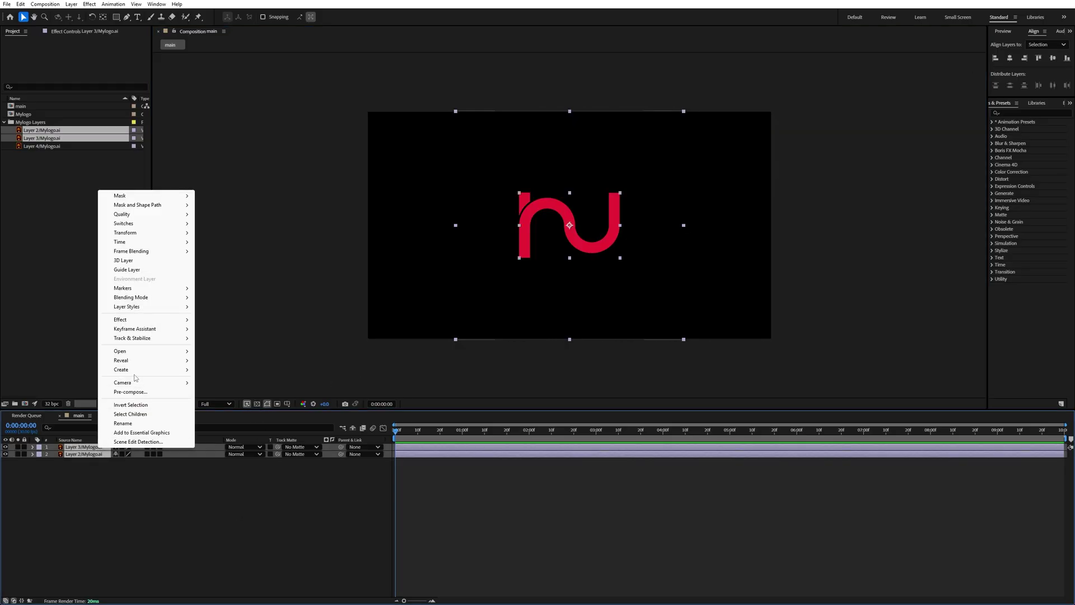
mouse_move(132, 369)
left_click(250, 404)
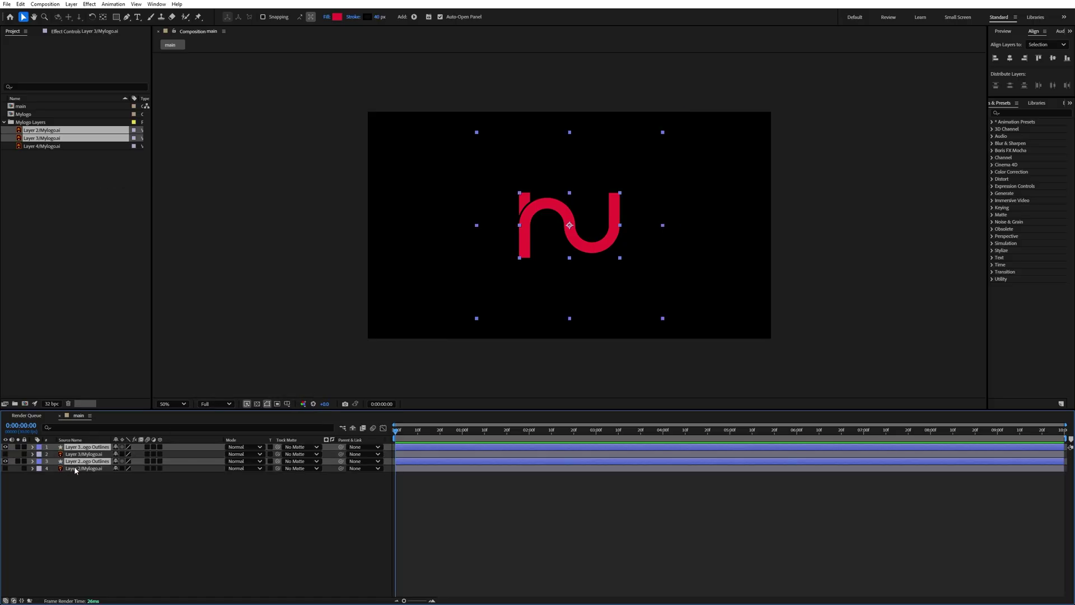
left_click_drag(83, 462, 84, 454)
left_click_drag(86, 476, 93, 463)
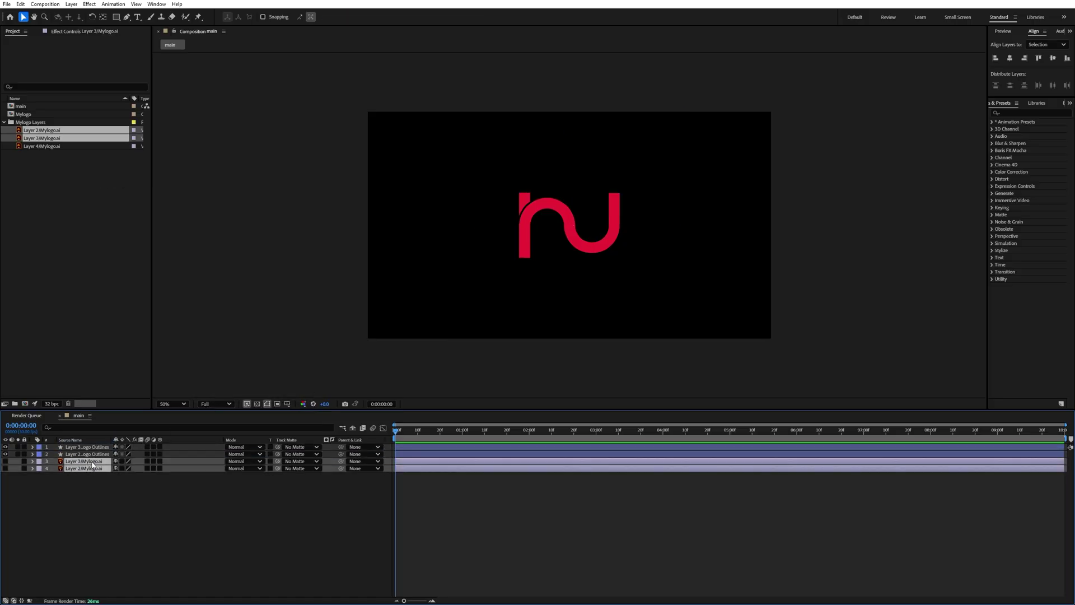
key("Delete")
Change the stroke color of the ring's outline layer to white
left_click(92, 456)
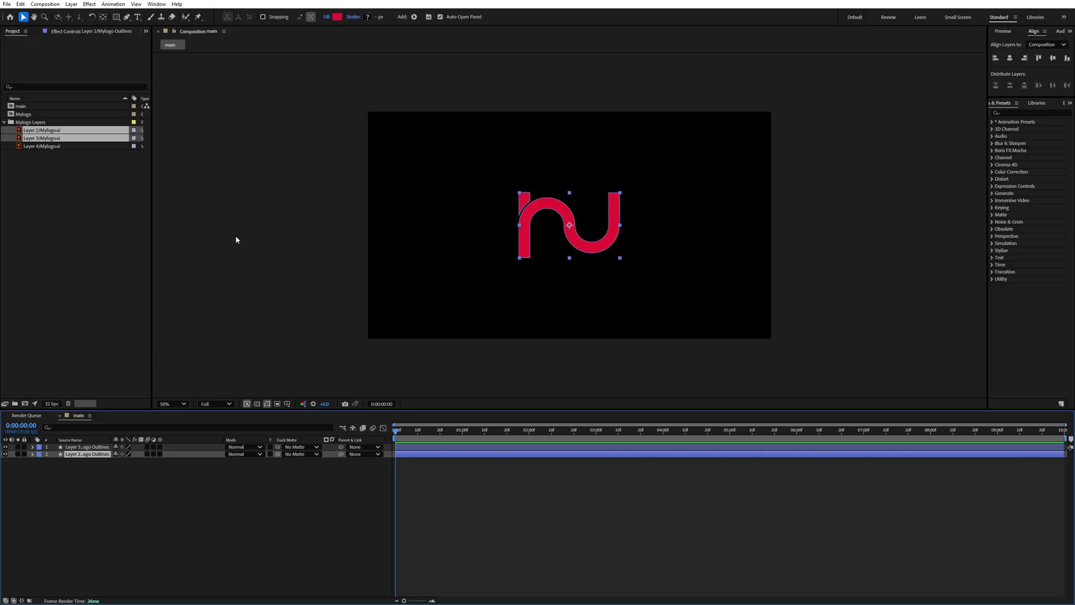
left_click(77, 447)
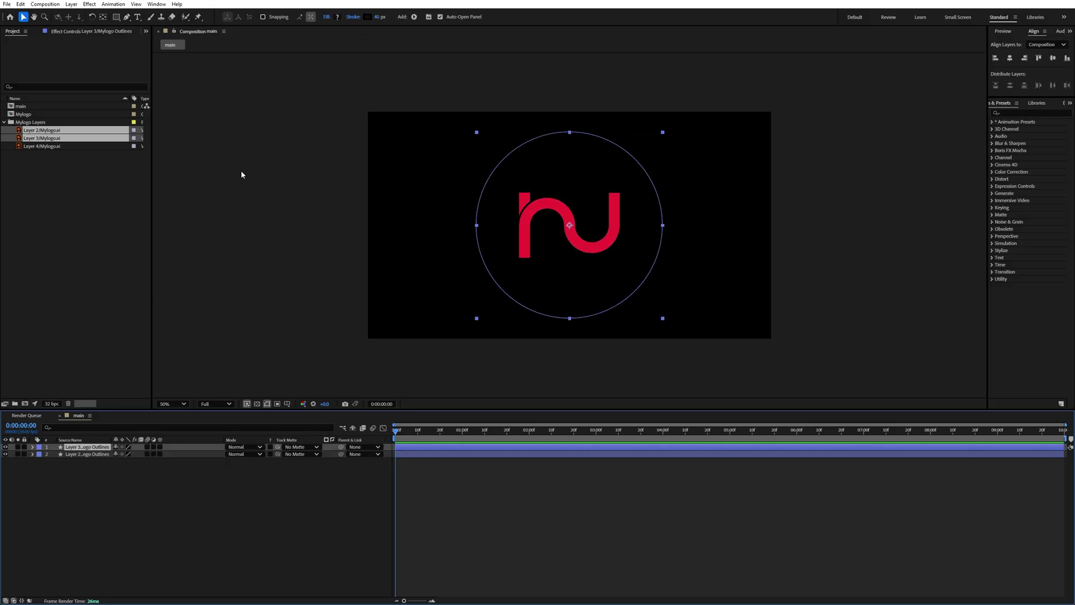
left_click(367, 16)
left_click(444, 249)
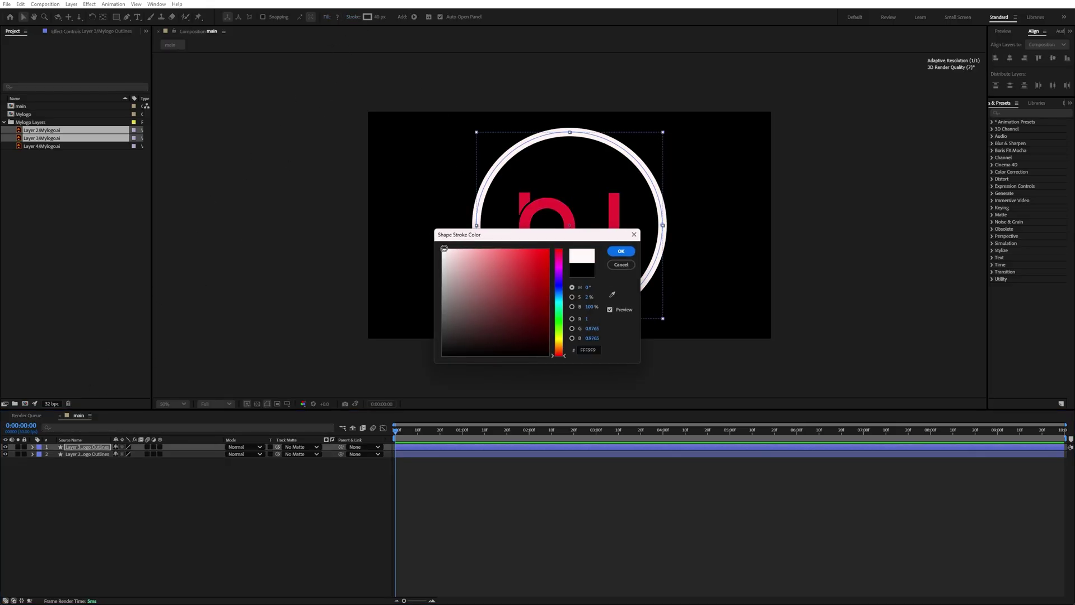
mouse_move(444, 249)
left_mouse_down()
mouse_move(434, 271)
mouse_move(431, 252)
left_mouse_up()
left_click(621, 250)
left_click(159, 469)
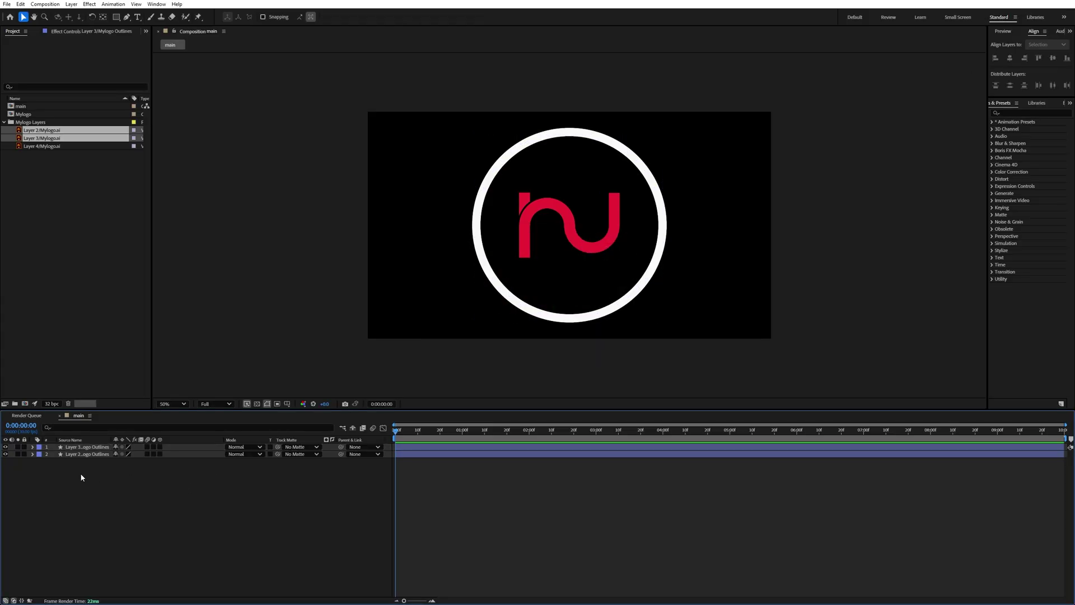
Make both logo outline layers 3D
left_click_drag(104, 441, 104, 442)
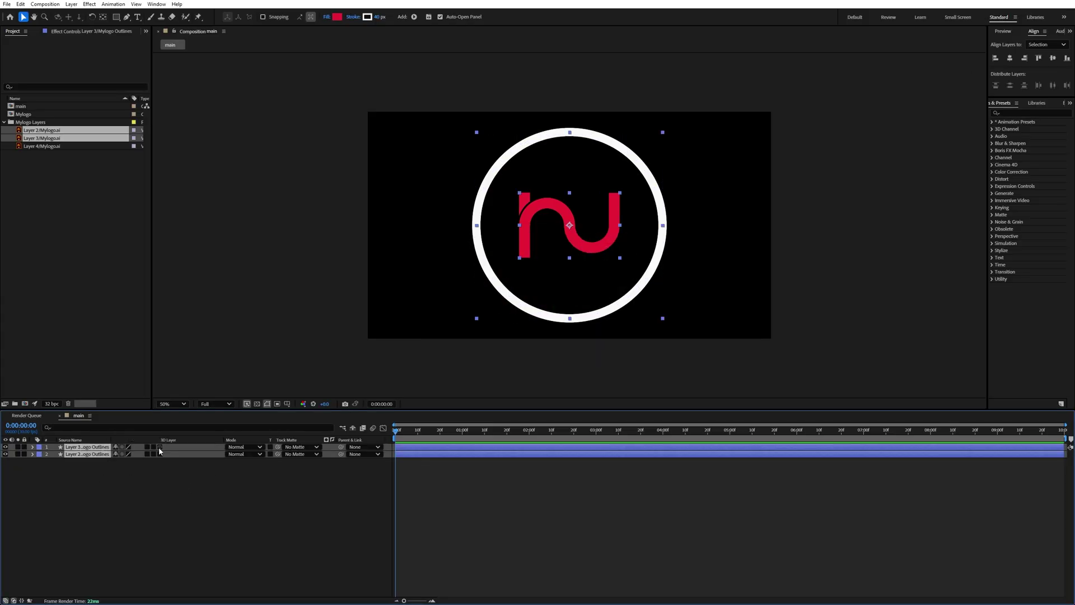
left_click(159, 446)
left_click(165, 472)
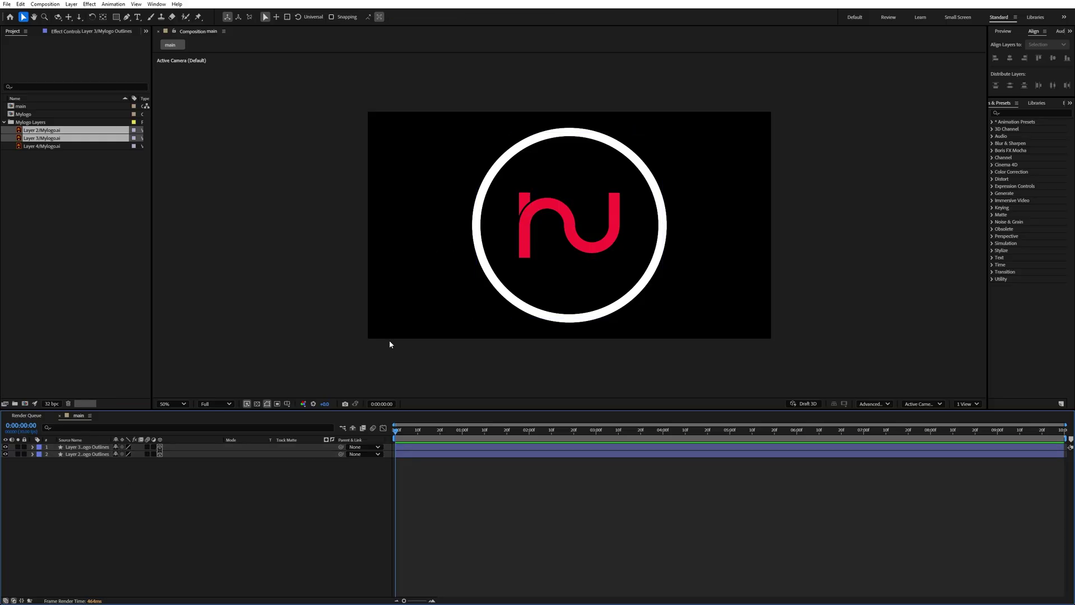
Add a two-node camera with the 50mm preset to the main composition
right_click(139, 493)
mouse_move(168, 496)
left_click(280, 536)
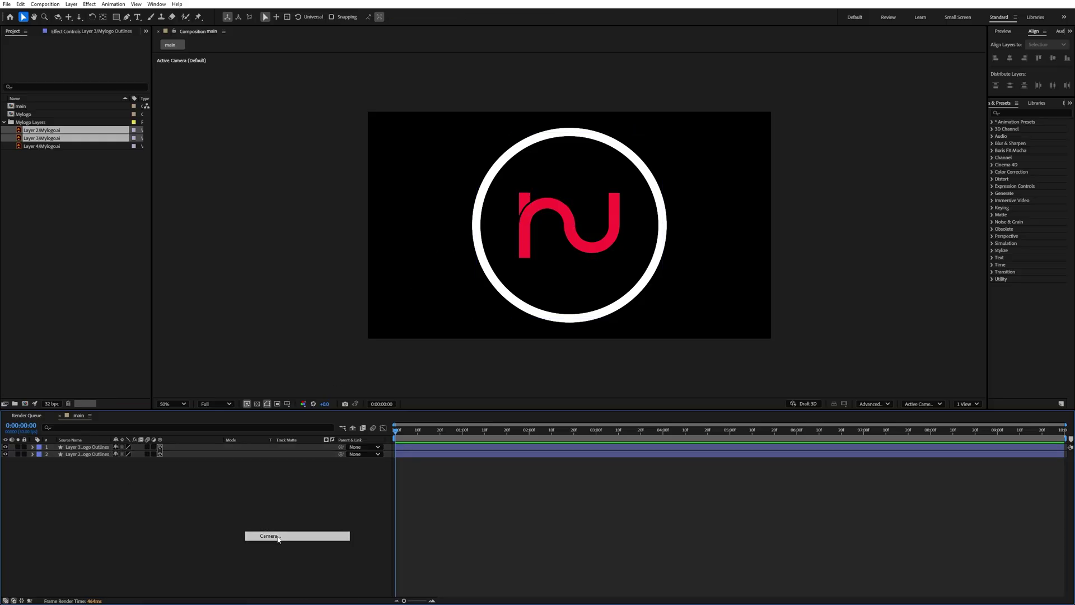
left_click(588, 236)
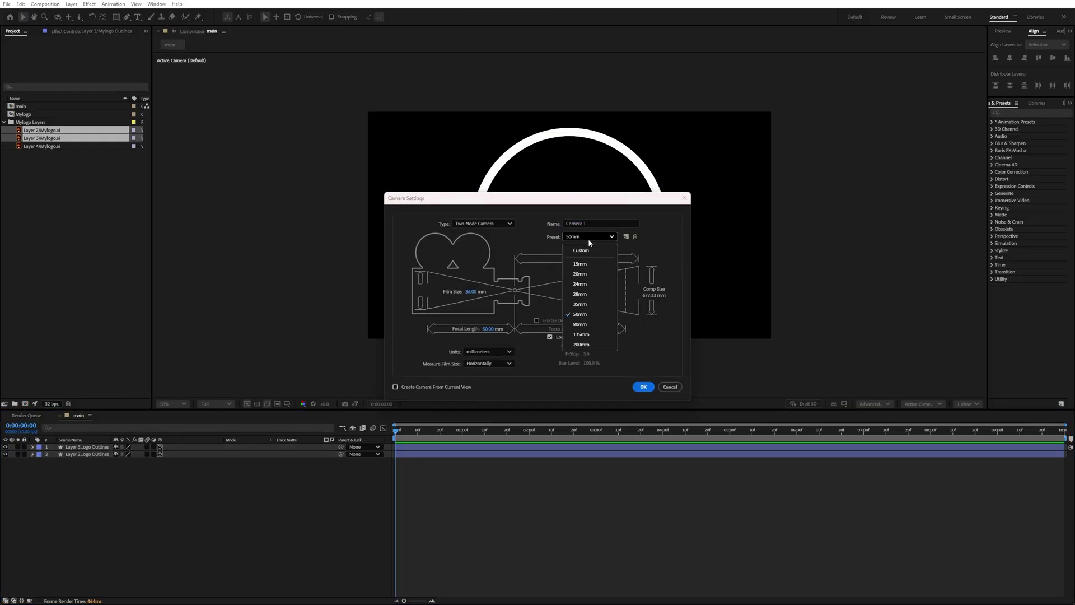
key("Escape")
left_click(492, 225)
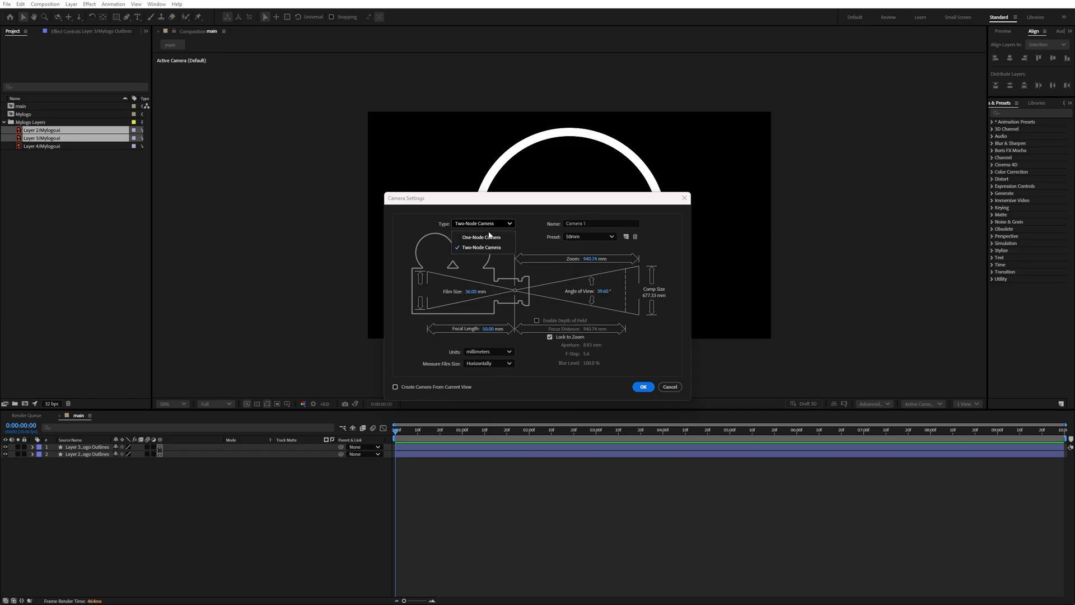
left_click(491, 247)
left_click(644, 387)
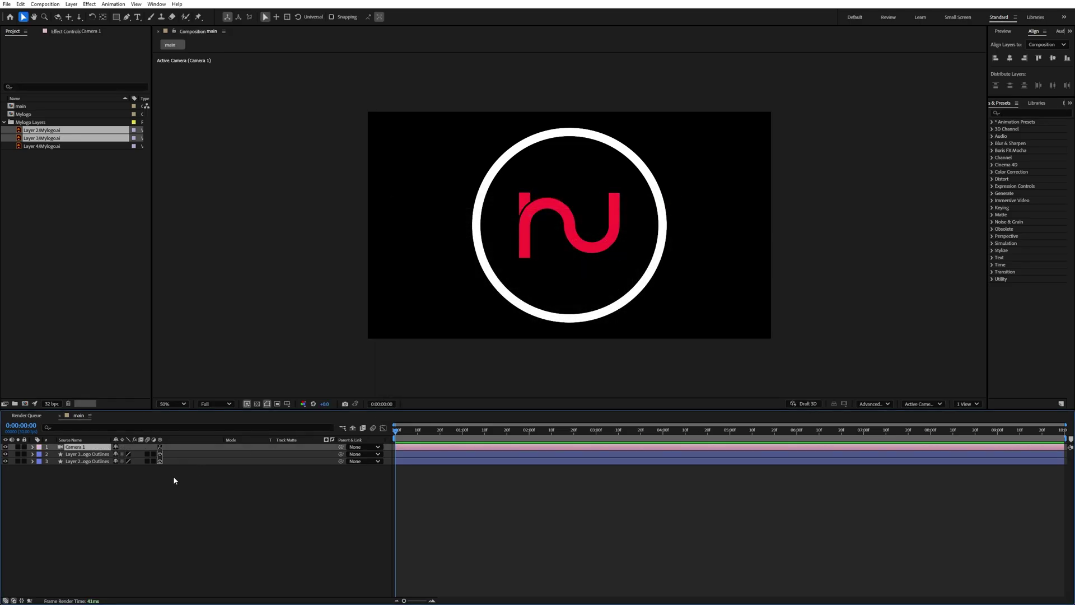
Add a null object named Camera controller and parent Camera 1 to it
right_click(135, 490)
mouse_move(167, 496)
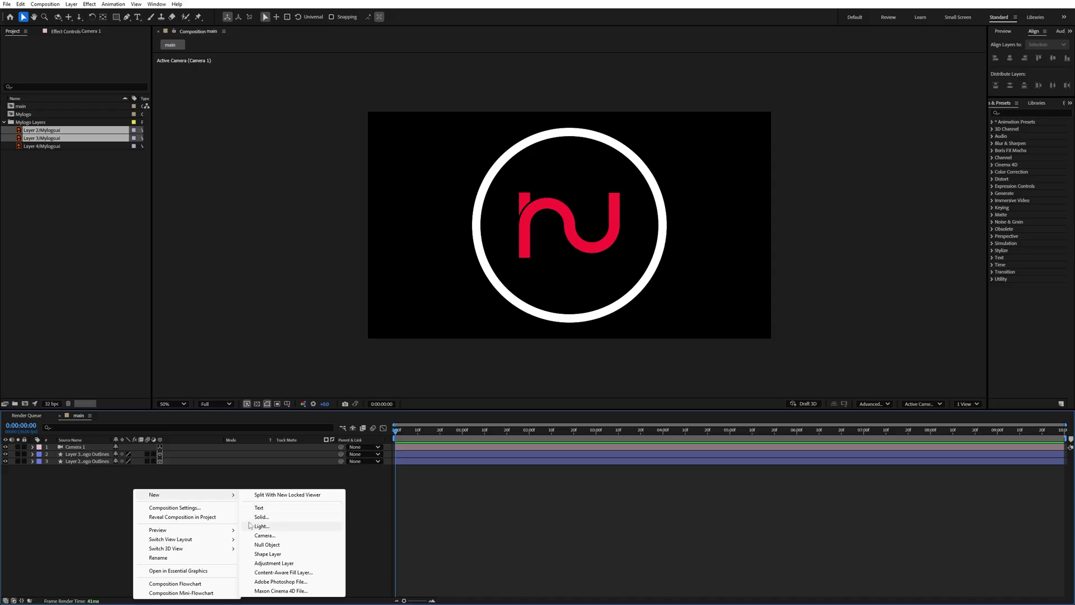
left_click(269, 545)
key("Return")
type("Camera controller")
key("Return")
left_click(350, 455)
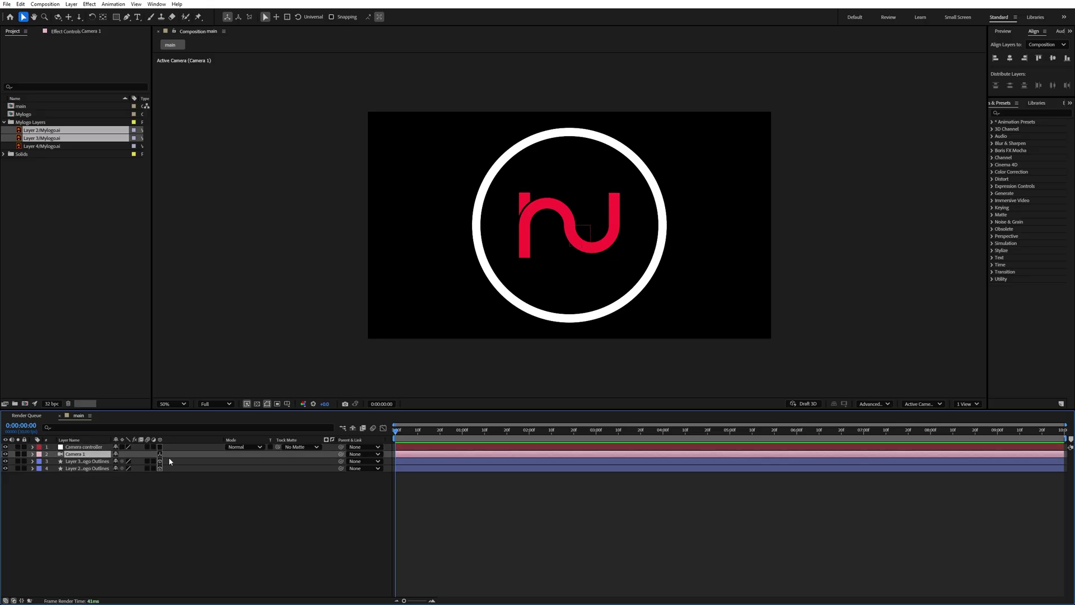
left_click_drag(340, 454, 87, 448)
Make the Camera controller null 3D and set its Y rotation to about 51°
key("r")
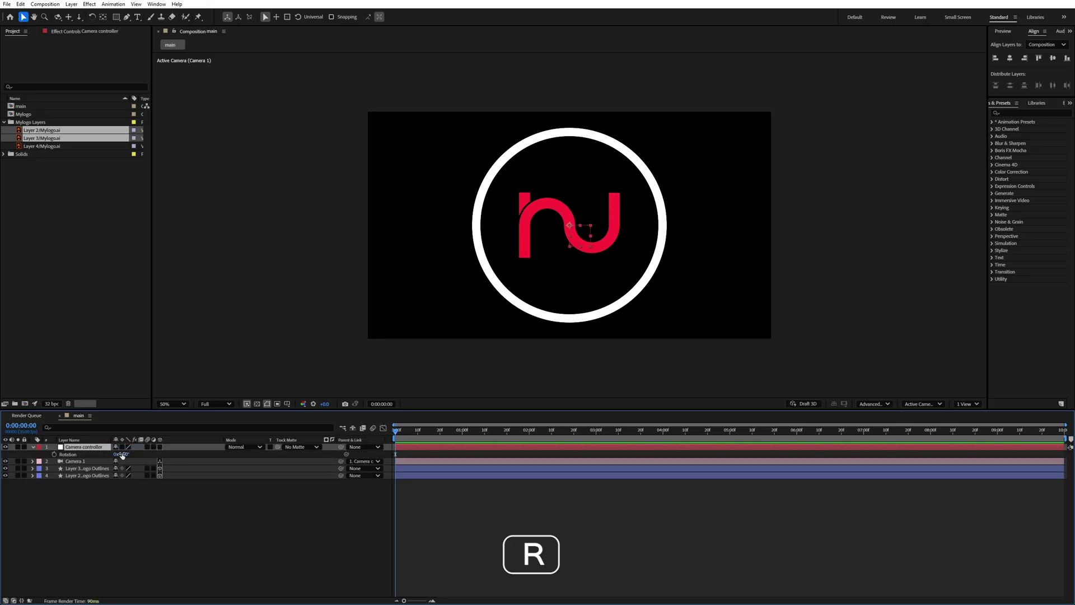
left_click(160, 448)
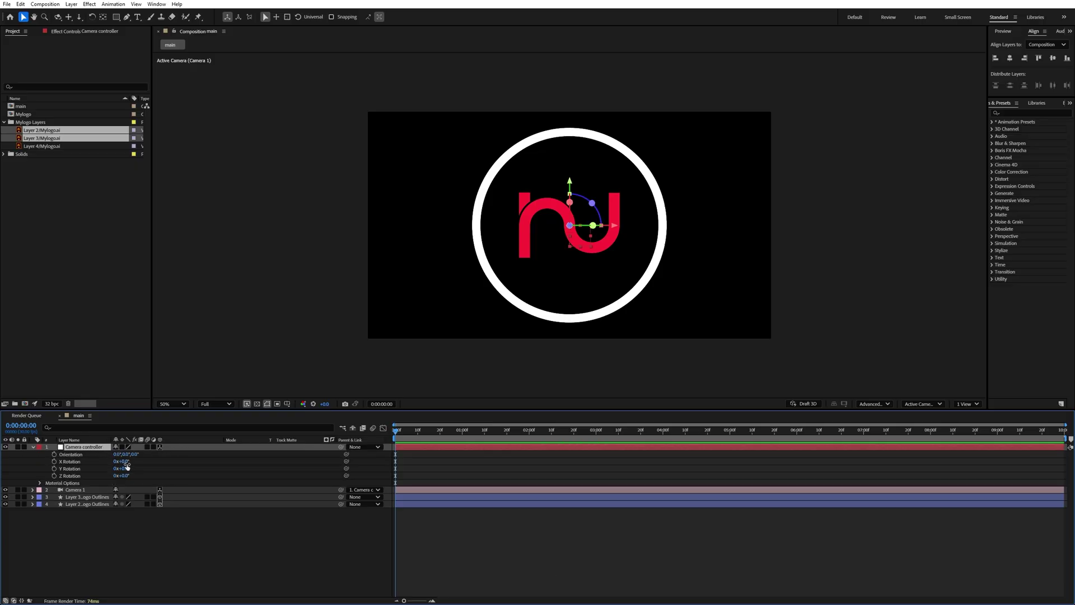
left_click_drag(122, 469, 150, 470)
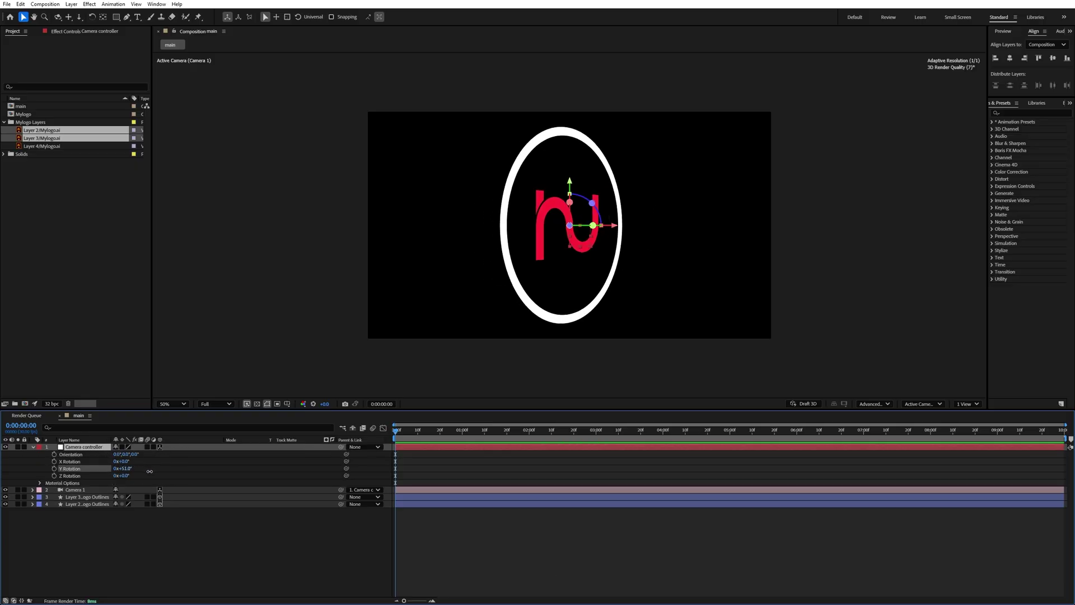
Set the ring outline layer's extrusion depth to 83 and fit the composition in the viewer
left_click(70, 497)
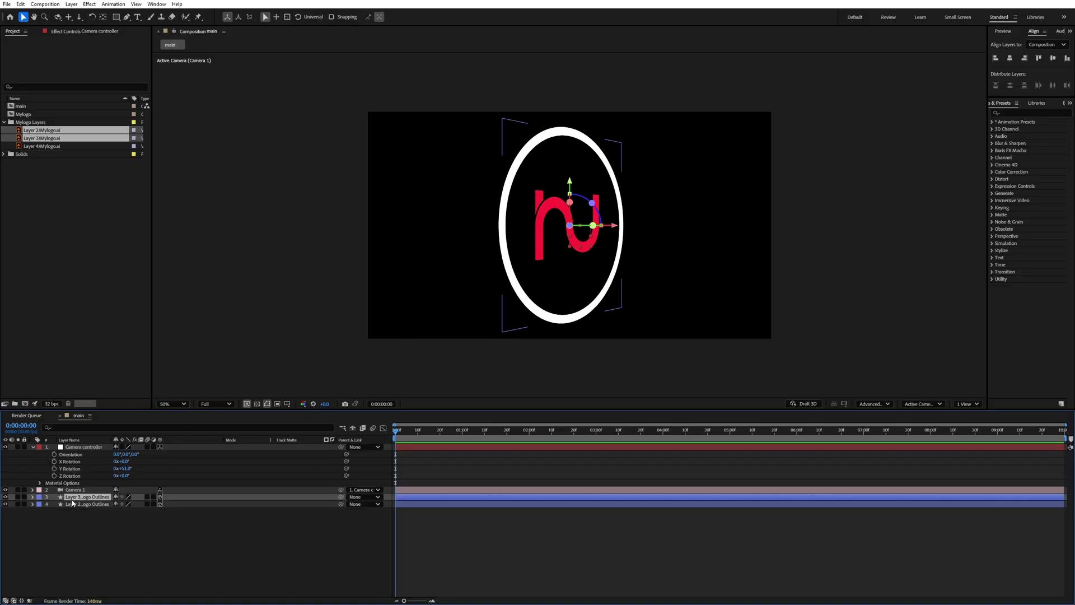
left_click(33, 497)
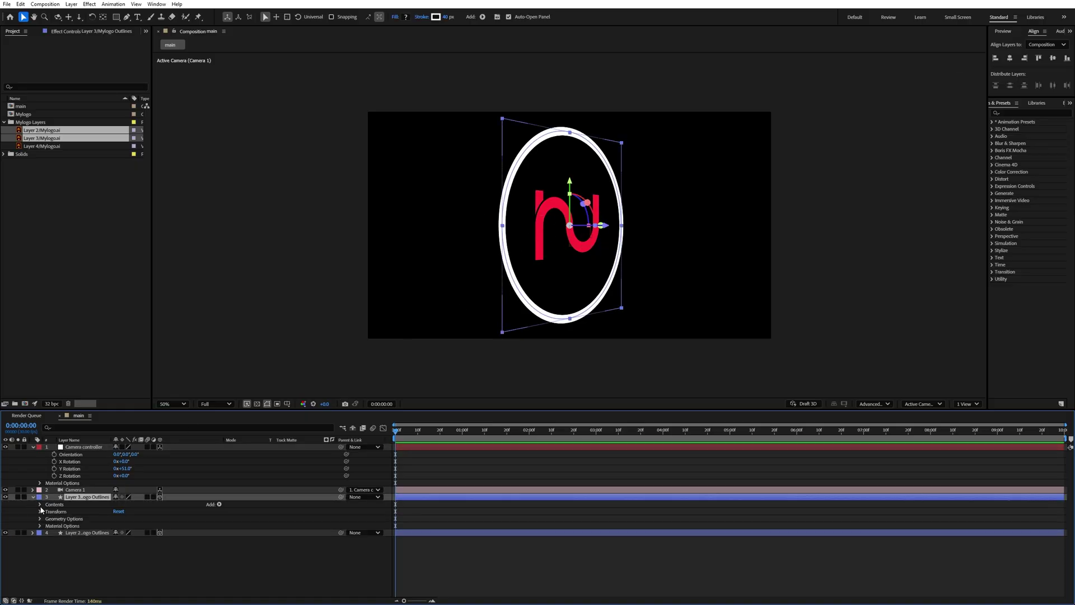
left_click(40, 519)
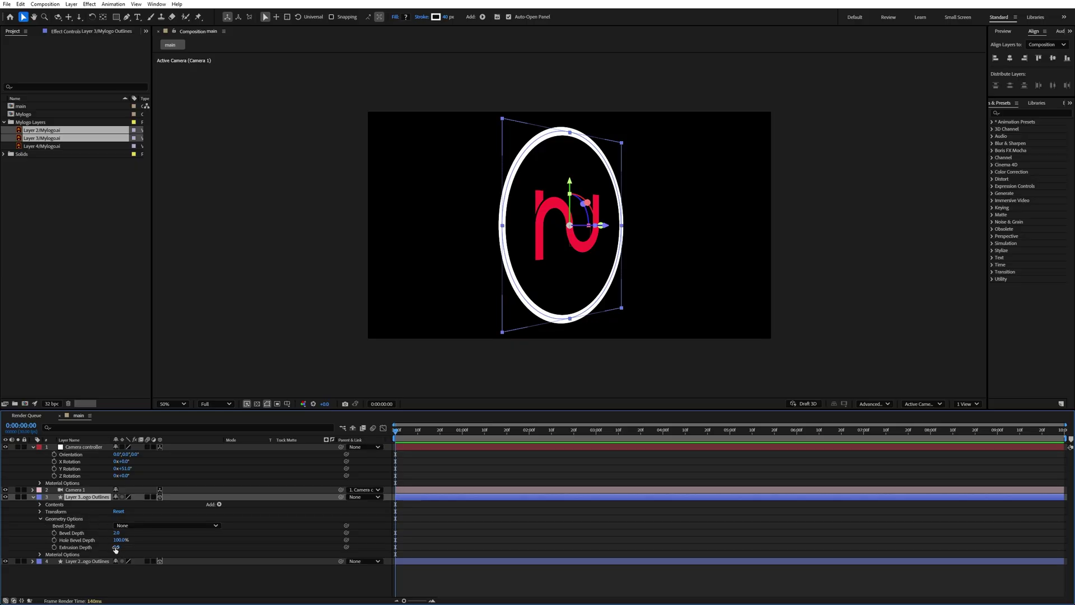
left_click_drag(116, 547, 158, 555)
left_click(180, 405)
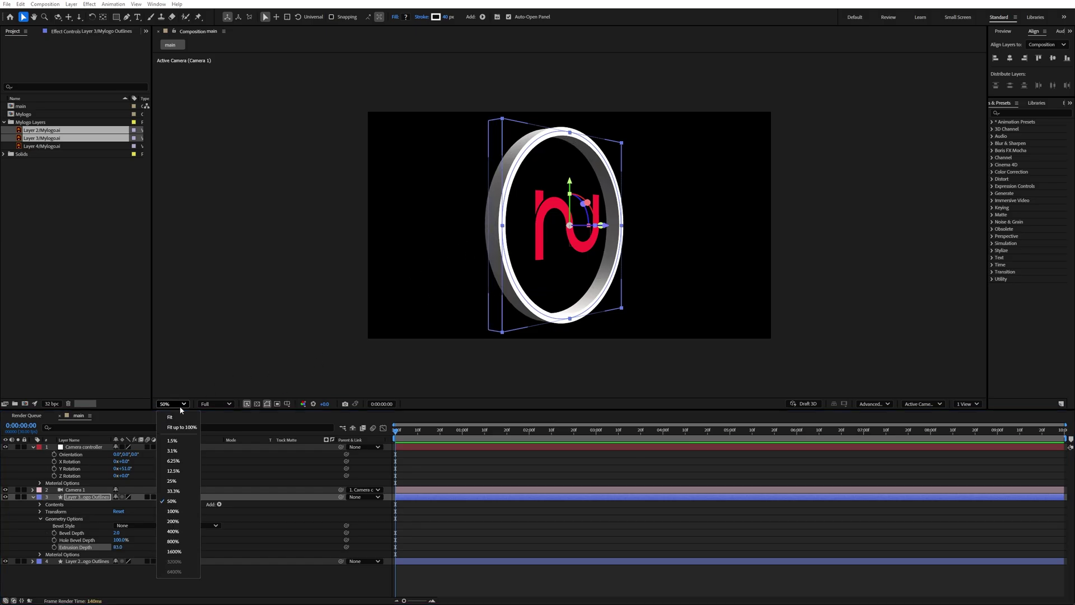
left_click(182, 416)
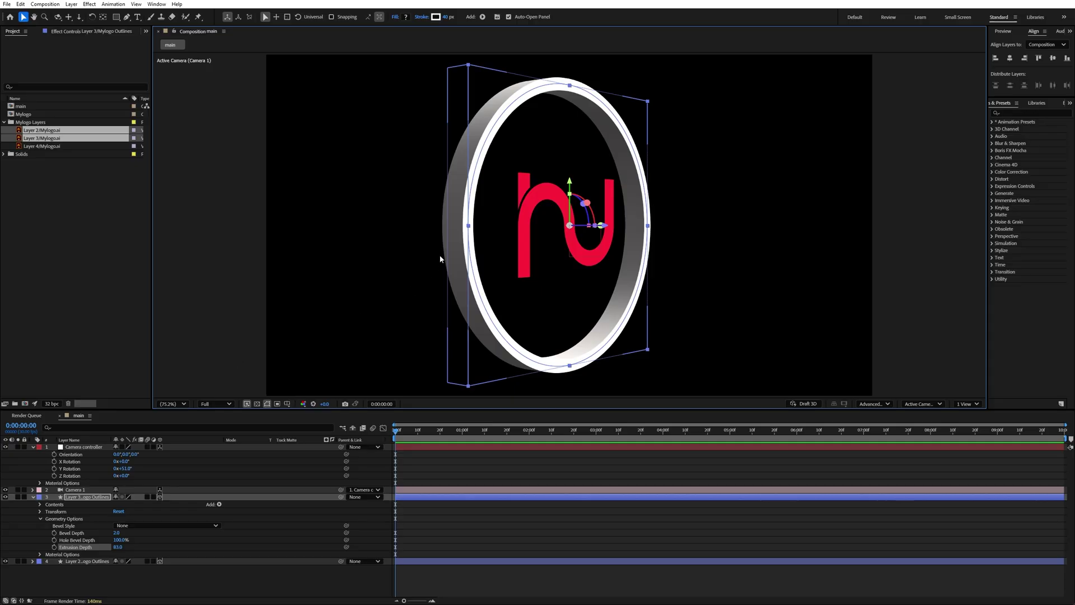
left_click(65, 576)
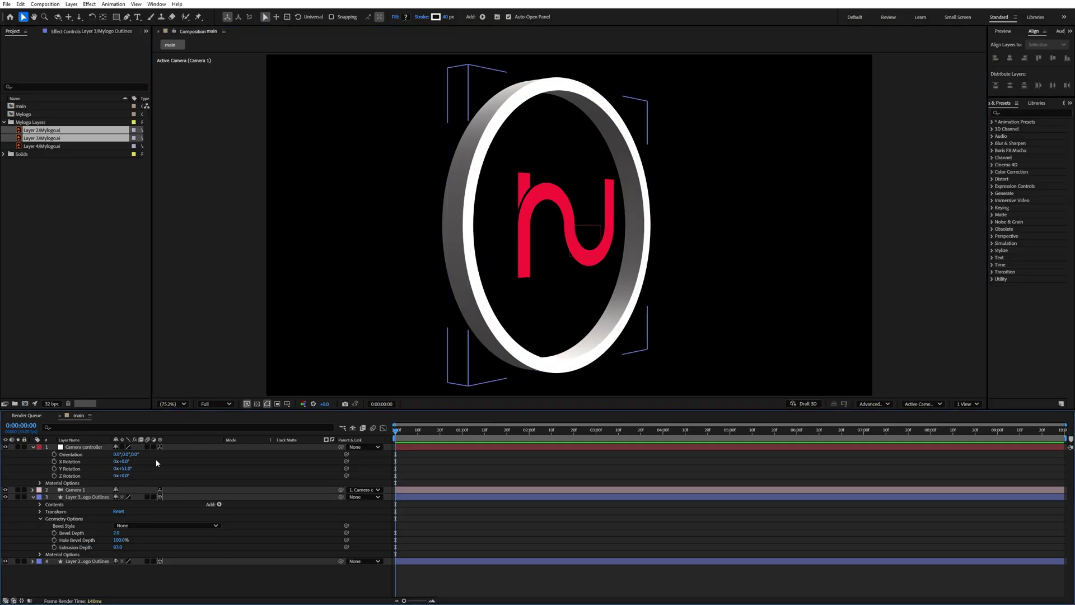
Give the ring outline layer a Convex bevel with a bevel depth of 3.6
left_click(82, 547)
left_click(140, 525)
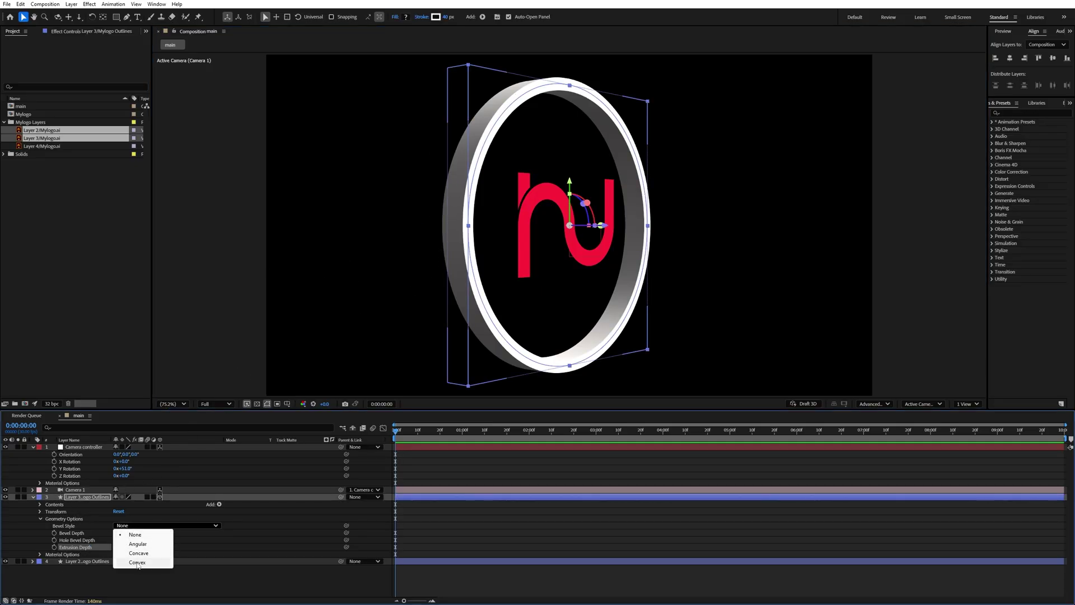
left_click(137, 562)
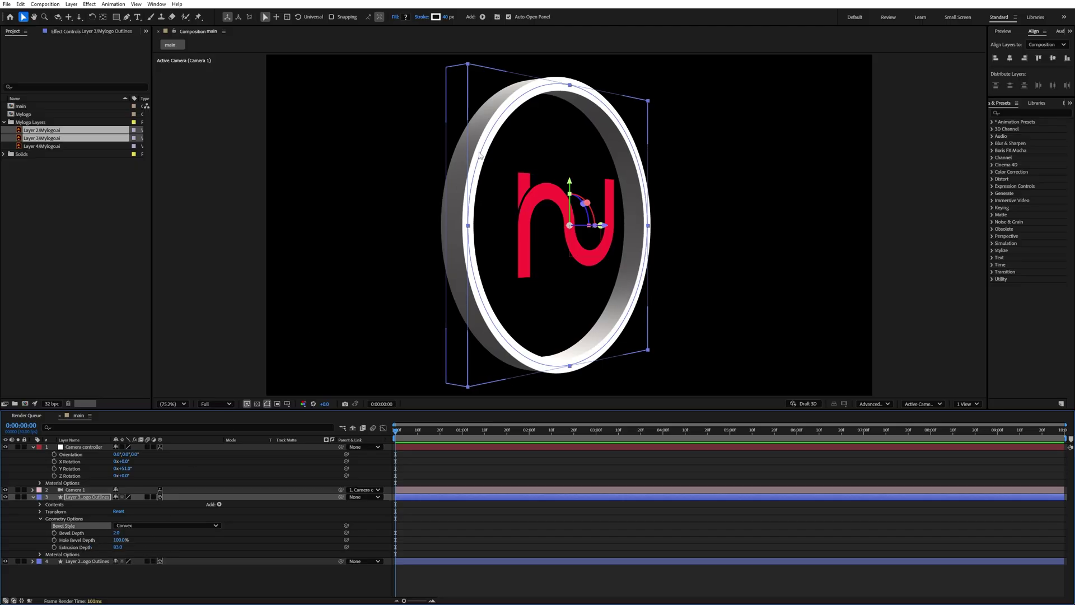
left_click_drag(116, 532, 118, 532)
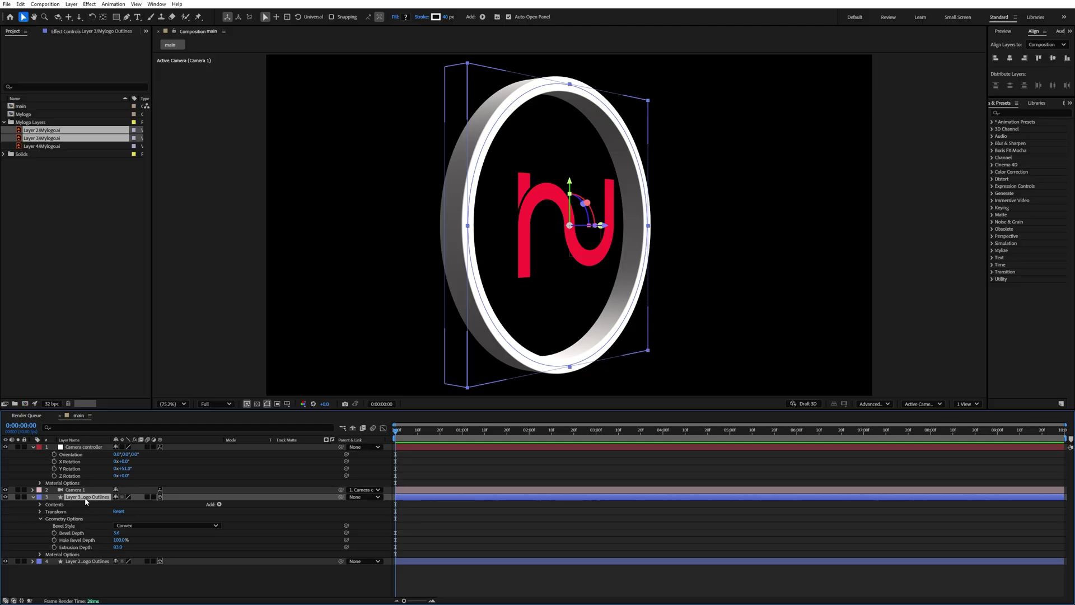
Set the ring layer's specular shininess to 90% in its material options
left_click(39, 555)
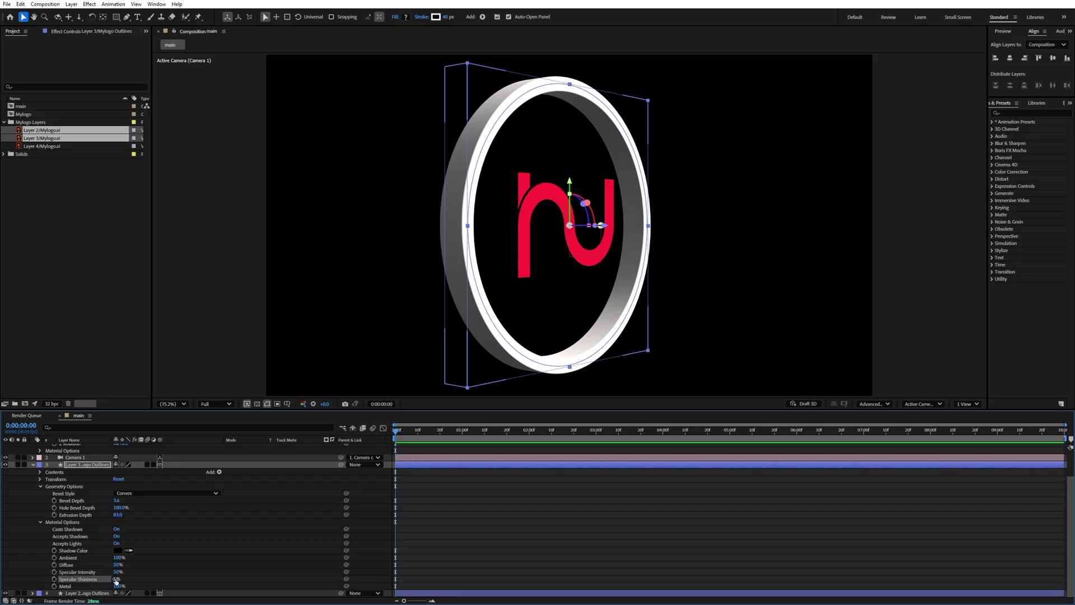
left_click_drag(117, 579, 153, 581)
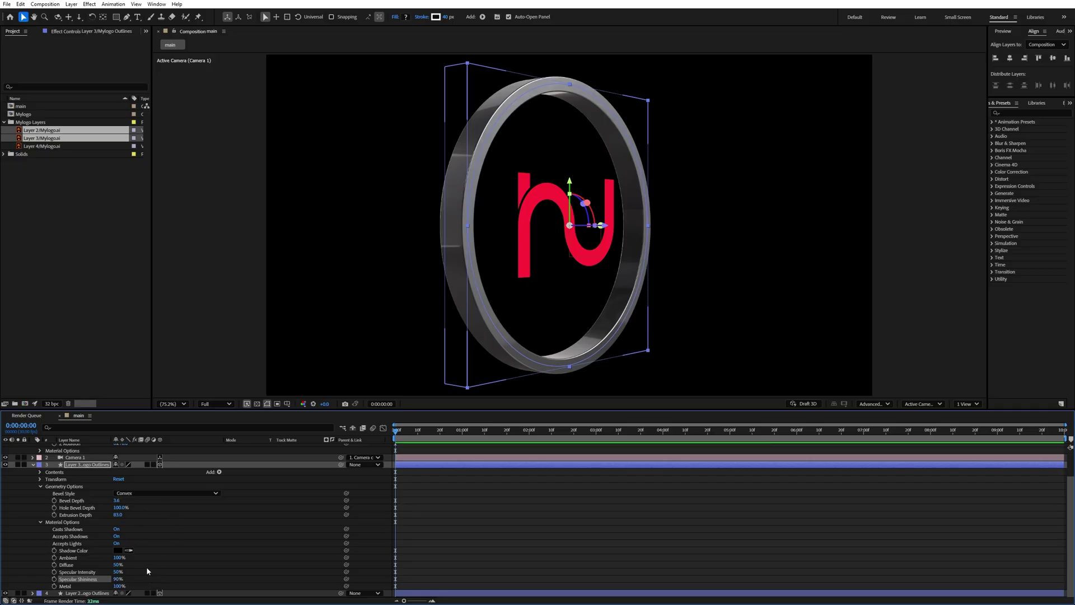
left_click(40, 522)
left_click(40, 519)
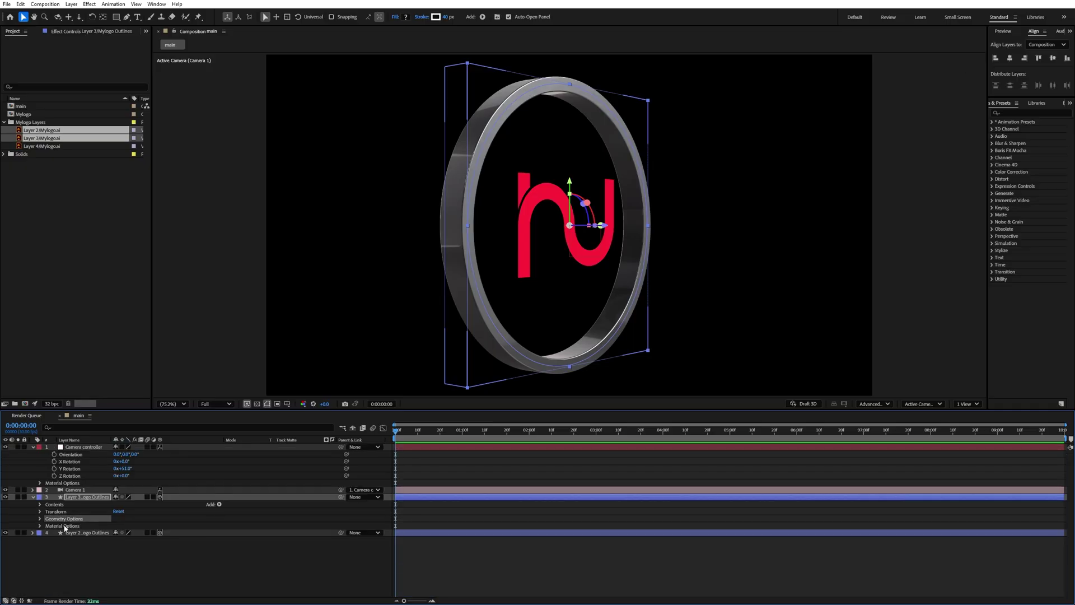
Copy the ring layer's geometry and material options and paste them onto the red letter outline layer
left_click(21, 3)
left_click(63, 55)
left_click(79, 533)
left_click(20, 4)
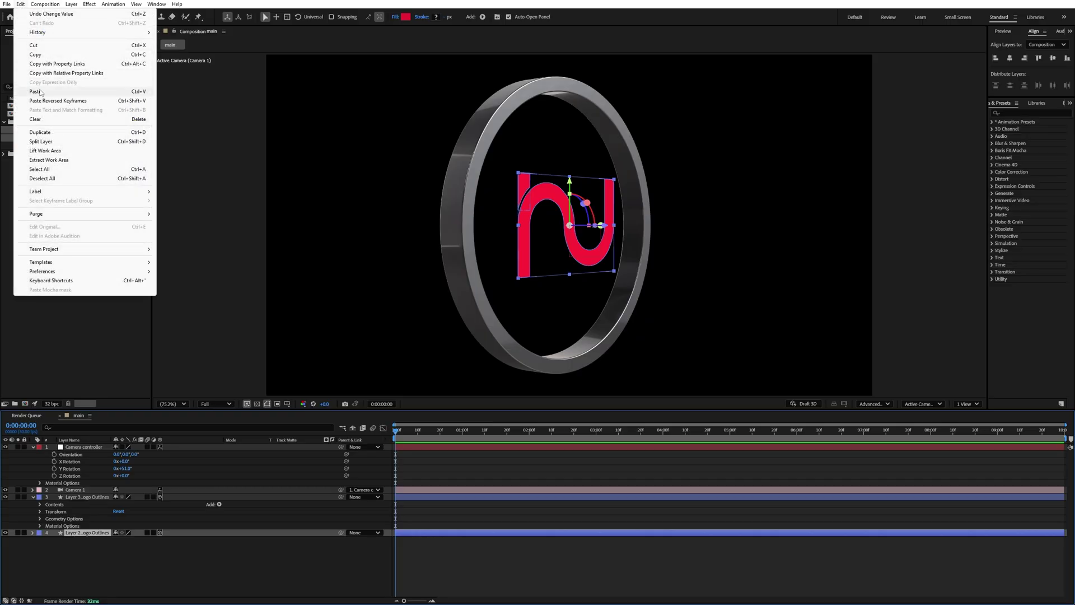
left_click(37, 90)
left_click(256, 565)
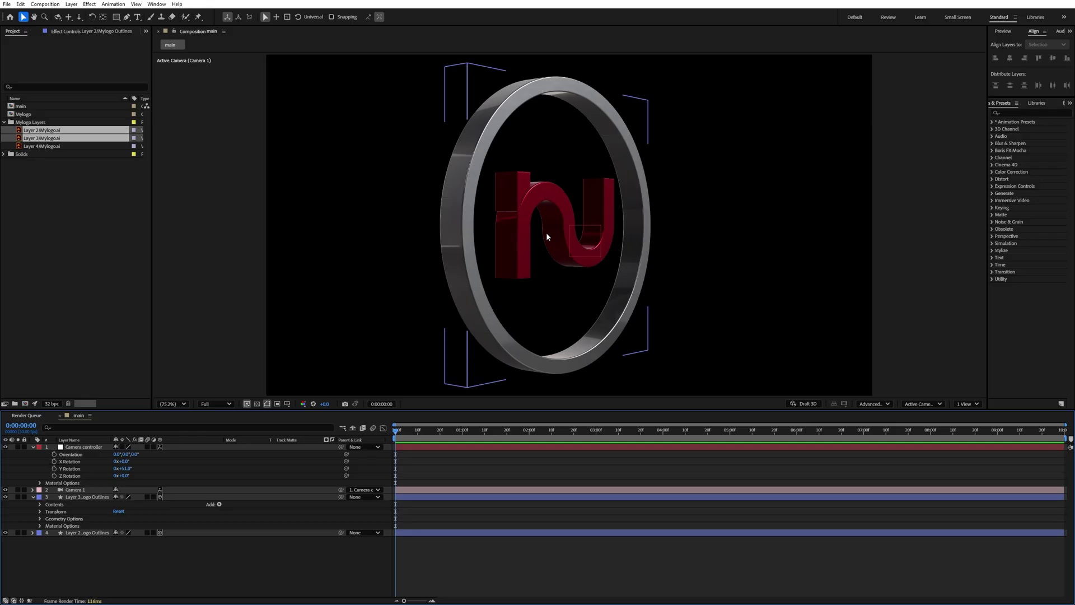
Set the specular shininess of the red letter outline layer to 67%
left_click(510, 224)
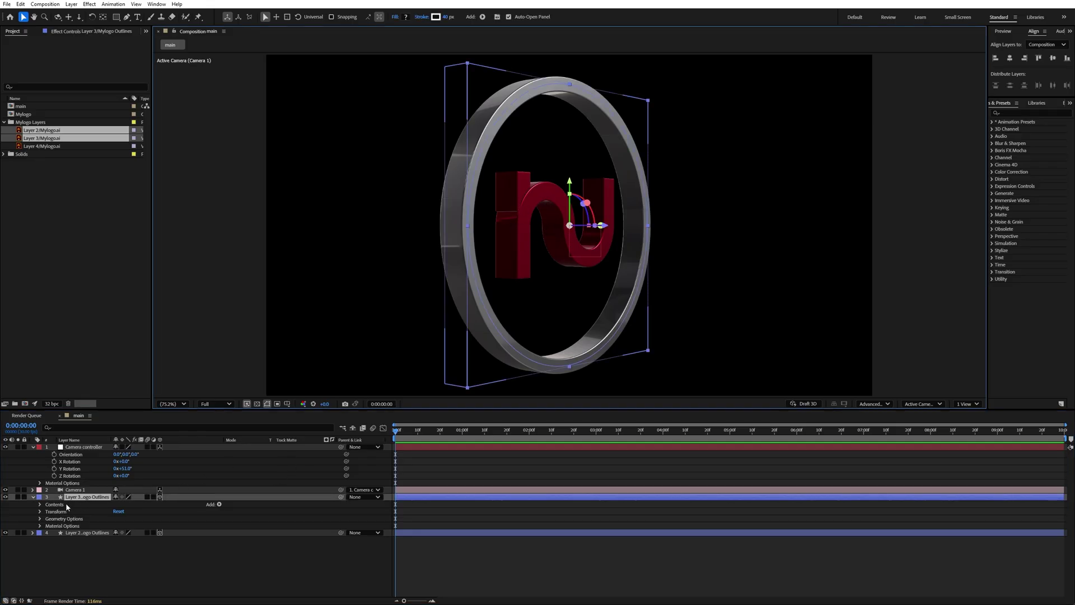
left_click(76, 532)
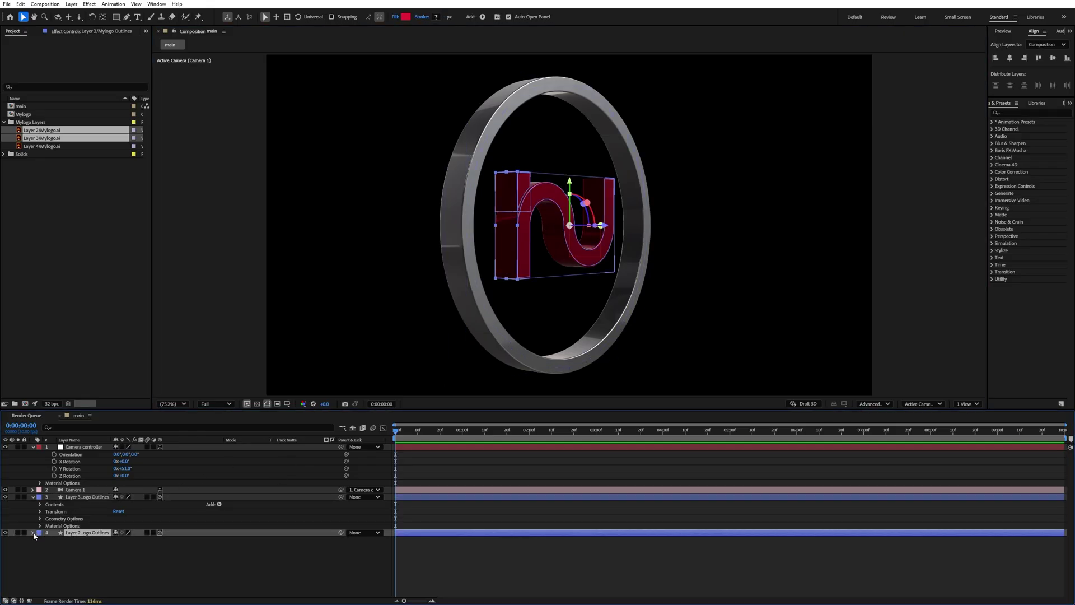
left_click(33, 533)
left_click(40, 562)
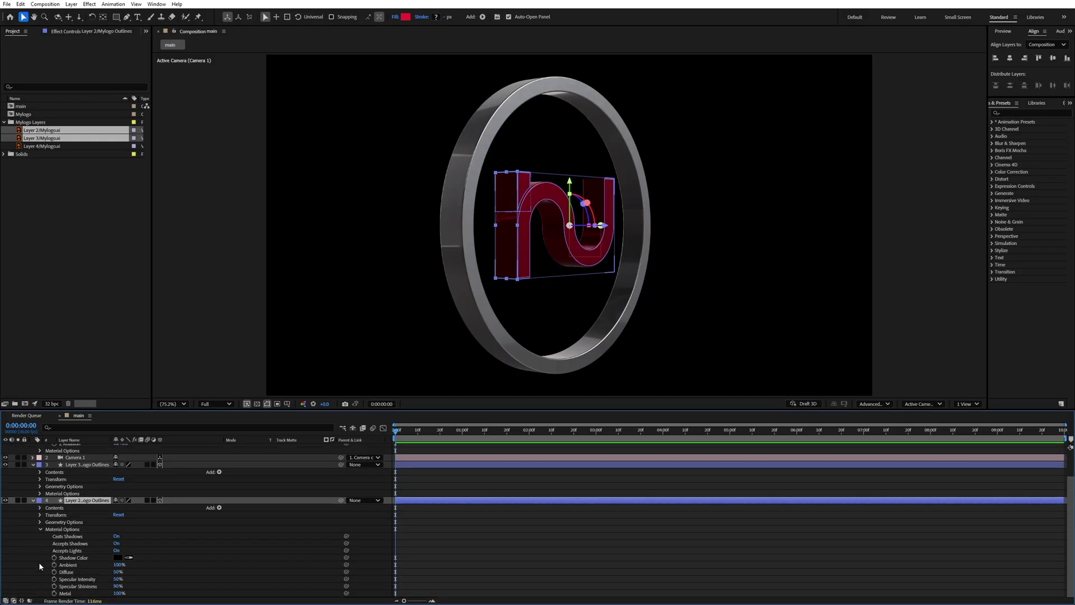
left_click_drag(117, 585, 105, 586)
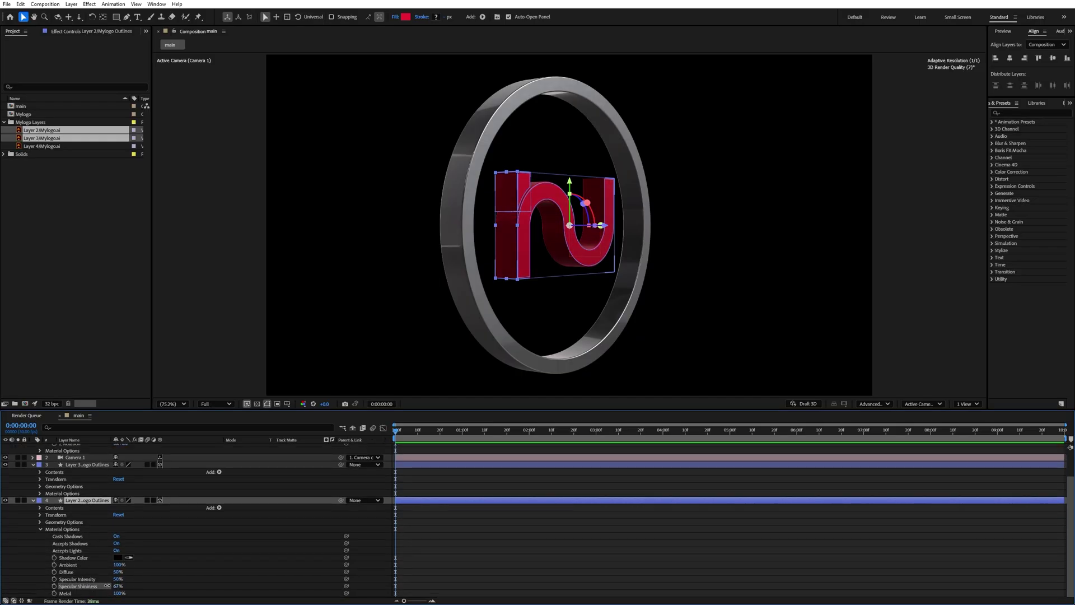
left_click(264, 458)
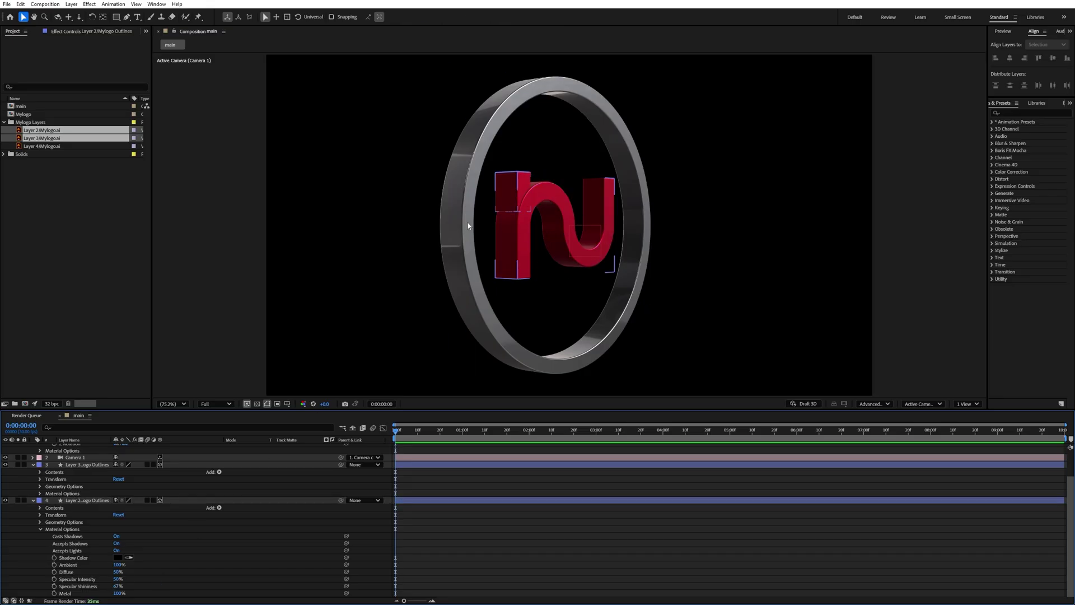
Set the bevel depth of the red letter outline layer to 2.4
left_click(40, 530)
left_click(41, 519)
left_click(89, 561)
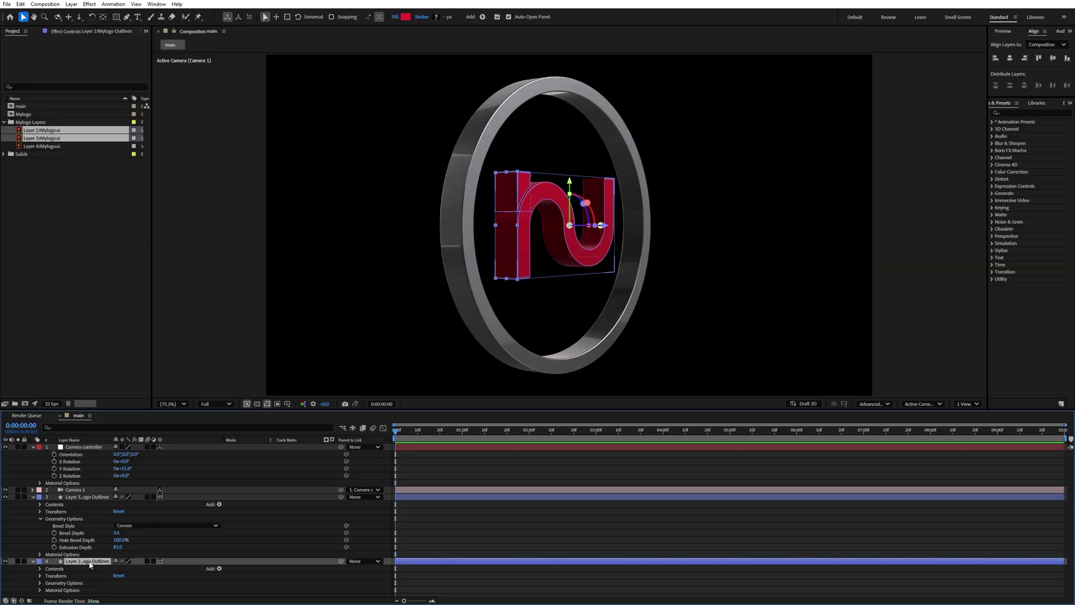
left_click(40, 584)
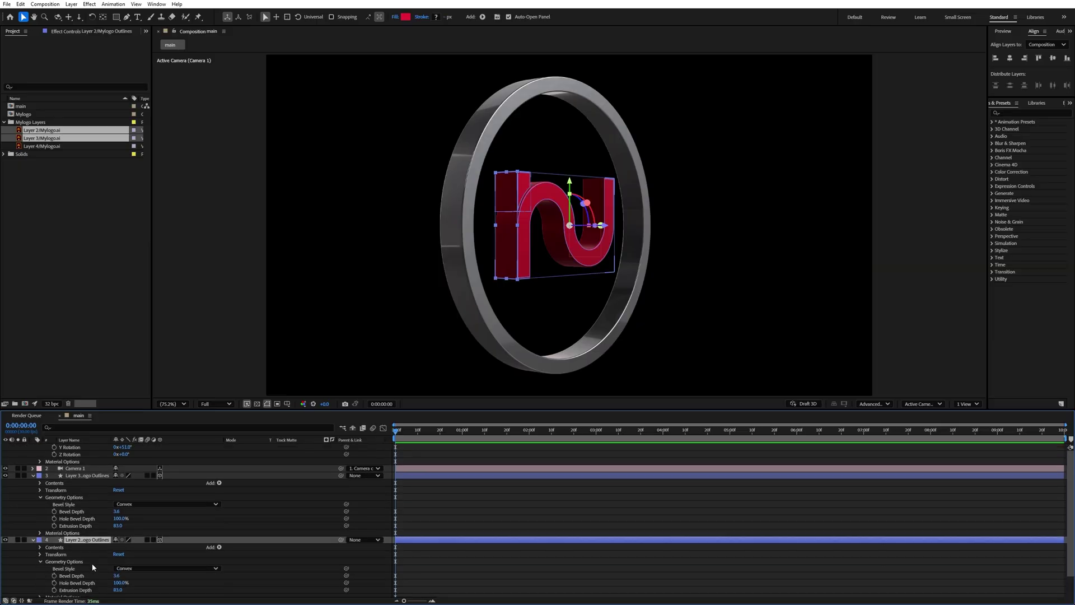
left_click_drag(115, 572, 114, 576)
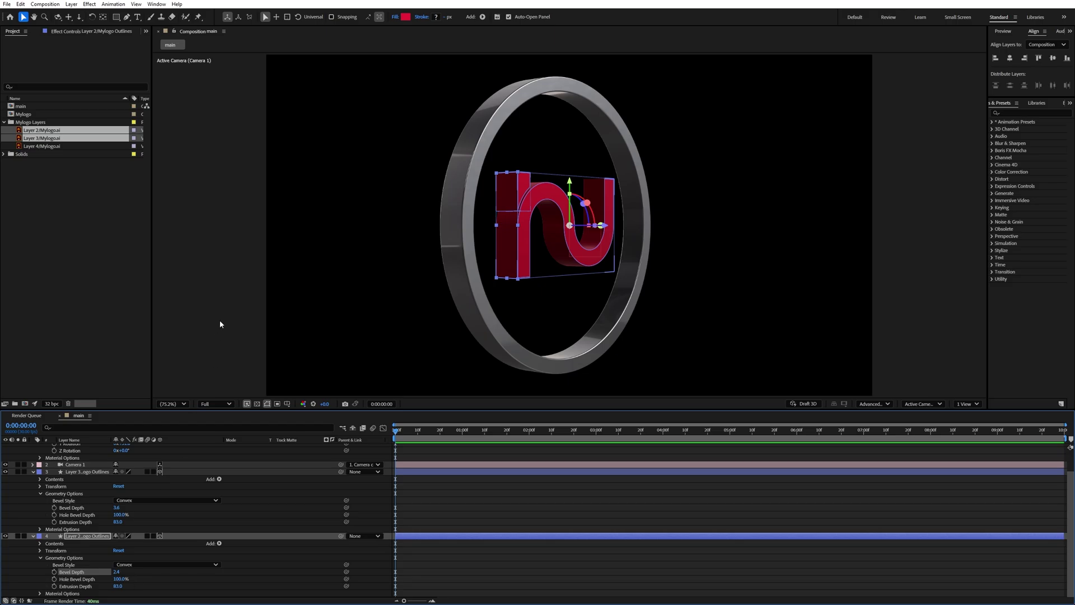
left_click(621, 235)
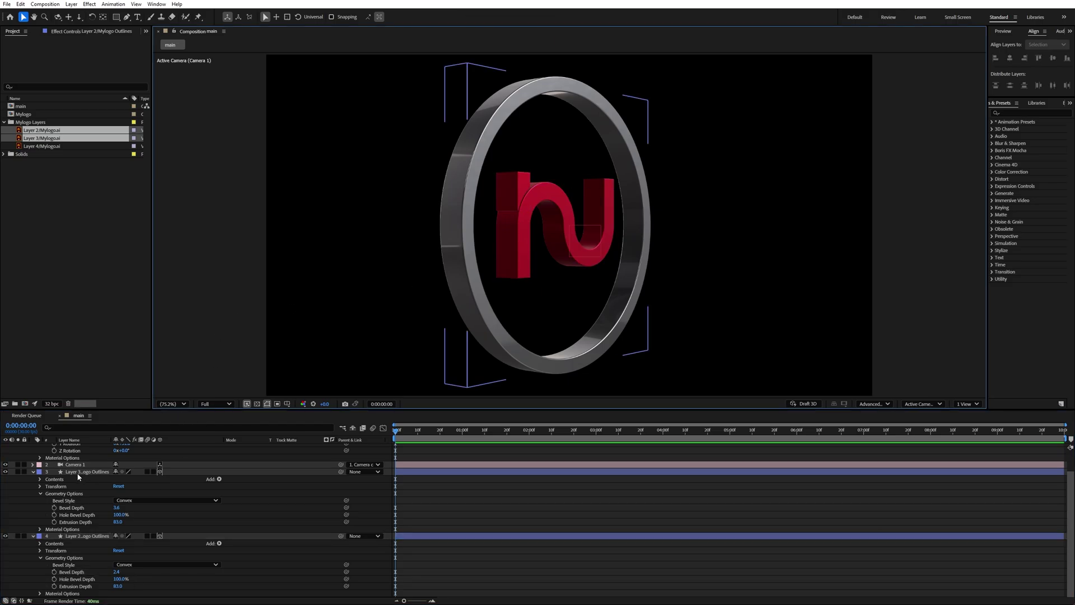
Collapse the open layer properties and reset the Camera controller's Y rotation to 0°
key("ctrl+a")
left_click(34, 472)
left_click(71, 506)
left_click(81, 448)
key("r")
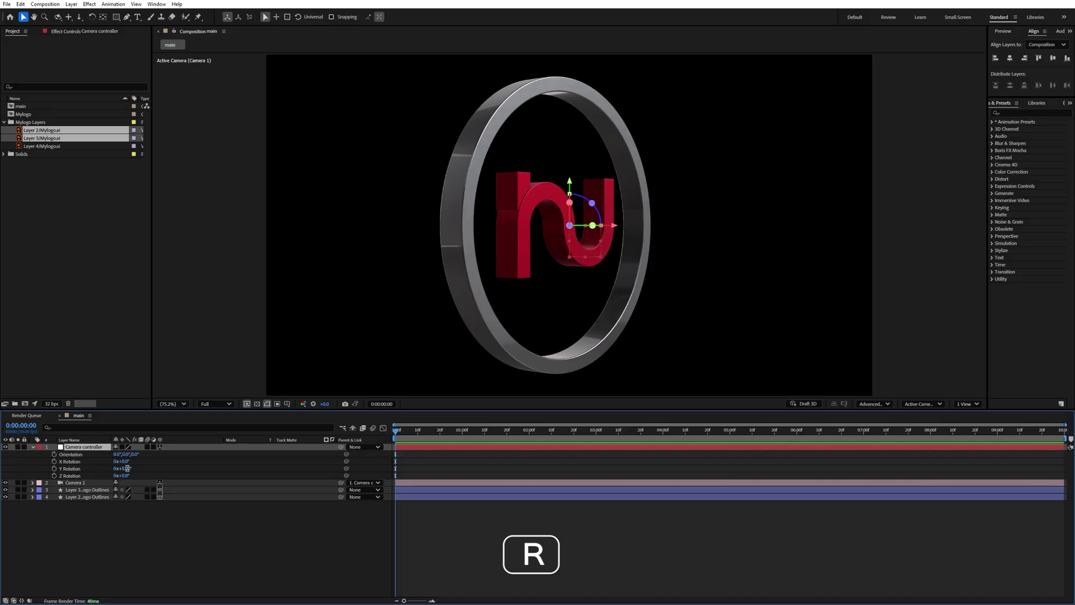
type("0")
key("Return")
left_click(147, 528)
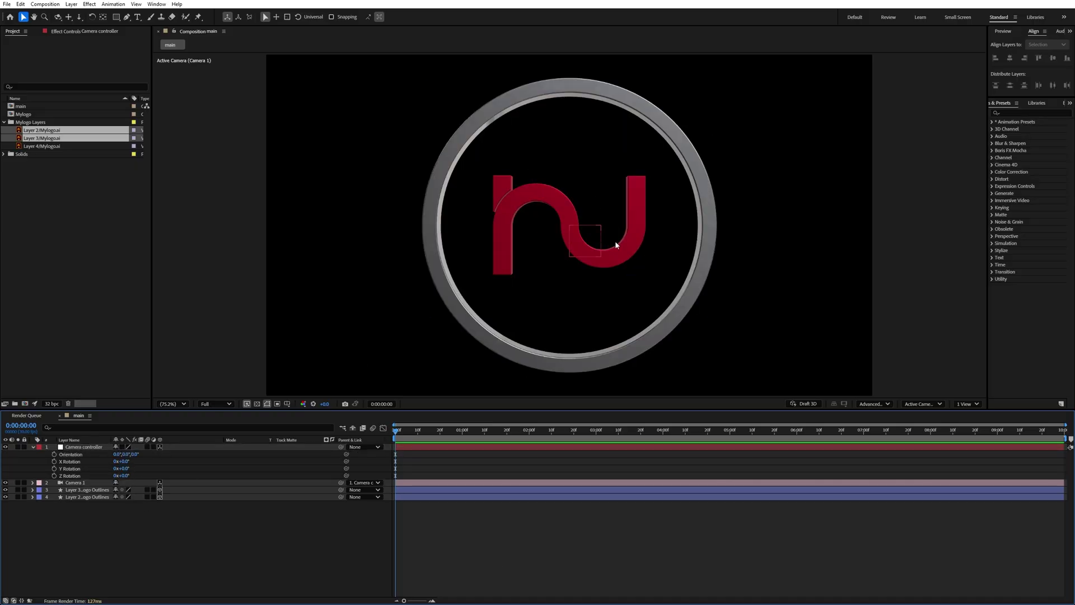
left_click(88, 490)
left_click_drag(430, 241, 426, 220)
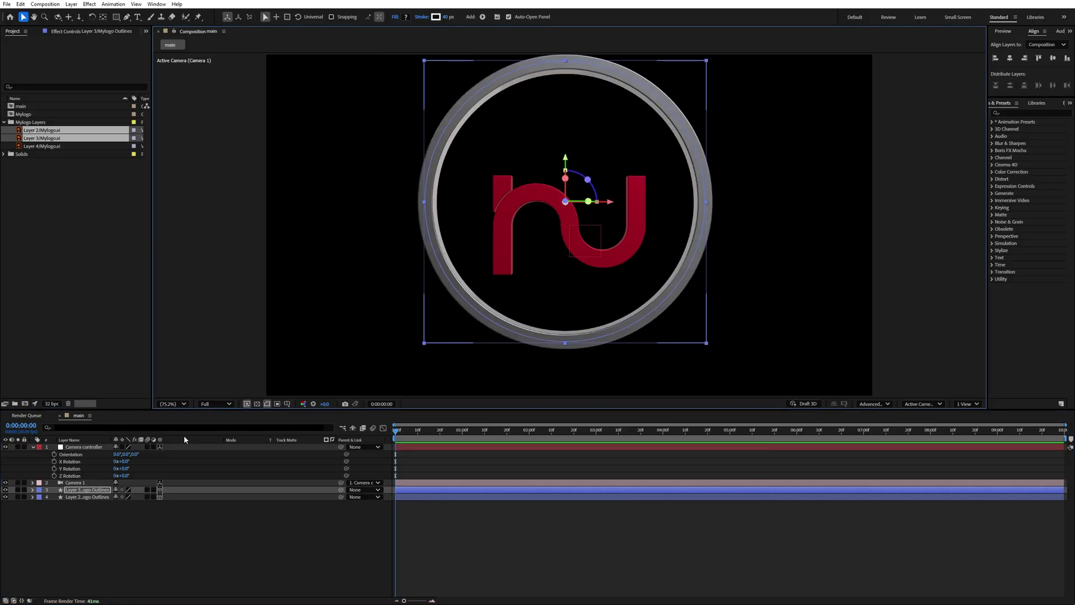
key("ctrl+z")
Animate the ring layer's Y rotation with a 0° keyframe at the start and a rotated keyframe at 5 seconds
key("r")
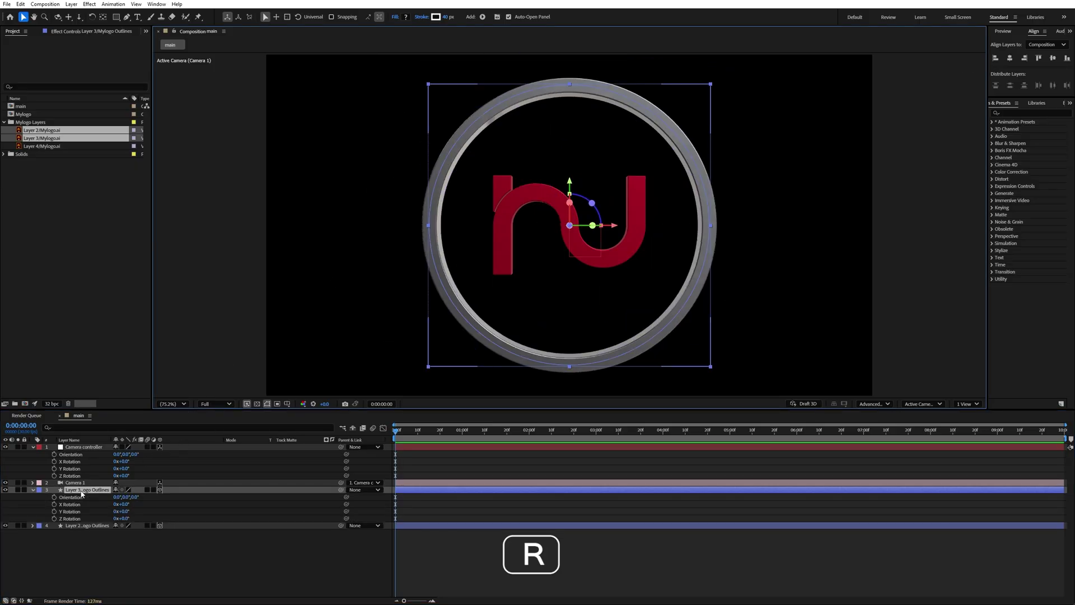
left_click_drag(123, 510, 79, 513)
key("ctrl+z")
left_click(54, 511)
left_click_drag(395, 433, 732, 436)
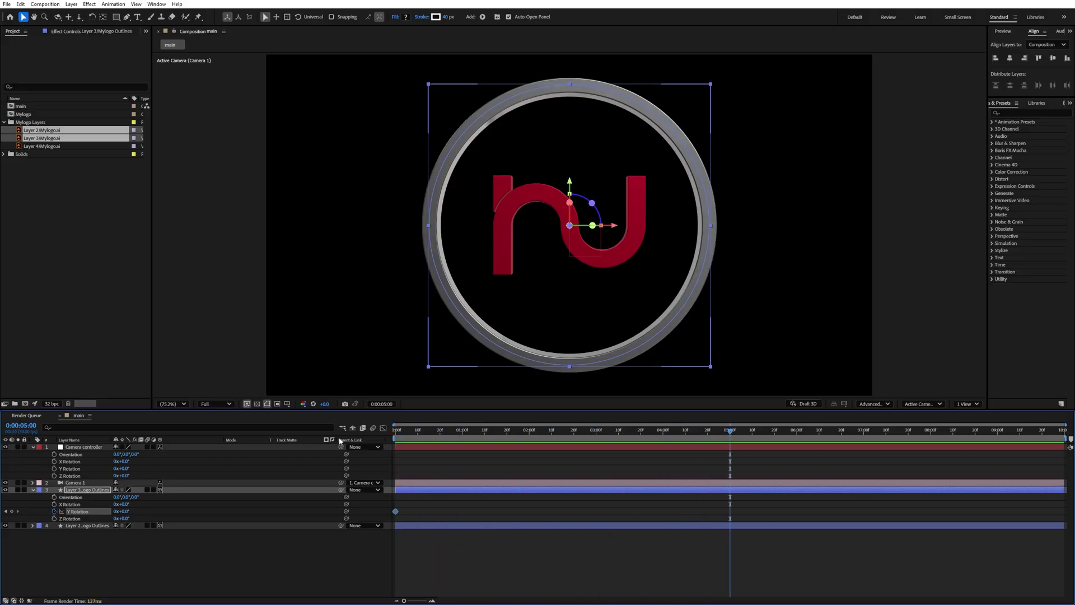
left_click_drag(124, 513, 336, 556)
key("ctrl+z")
Preview the ring's spin, move its end keyframe to about 6 seconds, and replay it from the start
key("Home")
key("space")
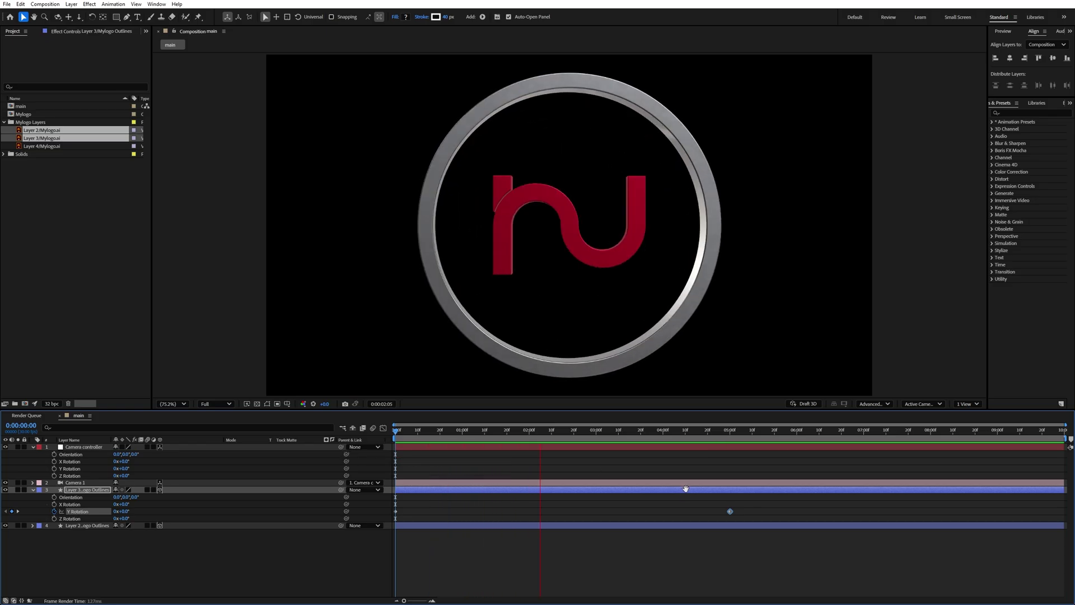
key("space")
left_click_drag(732, 512, 801, 511)
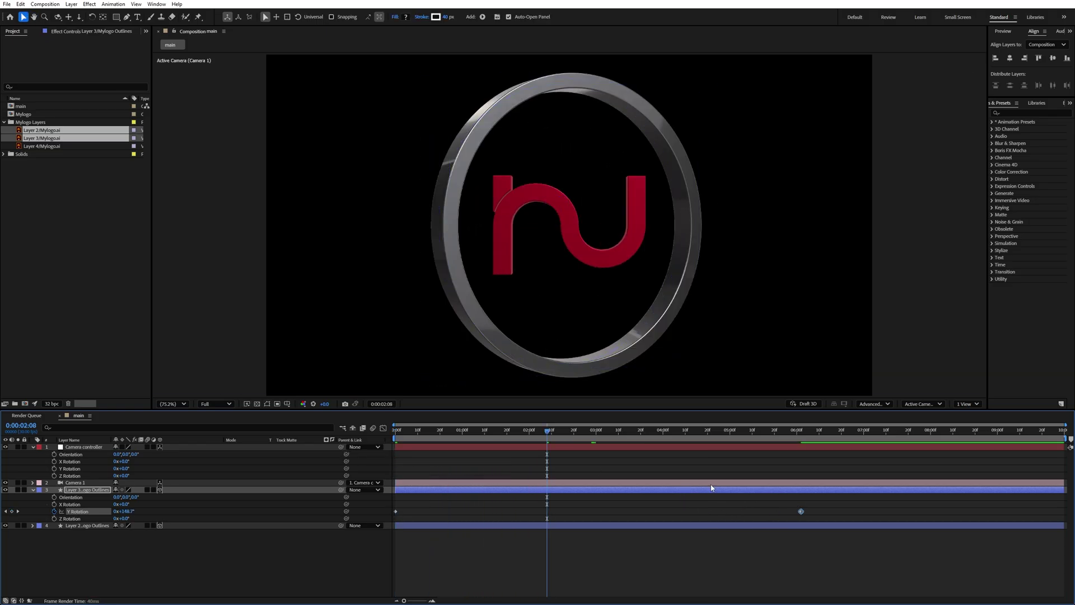
key("Home")
key("space")
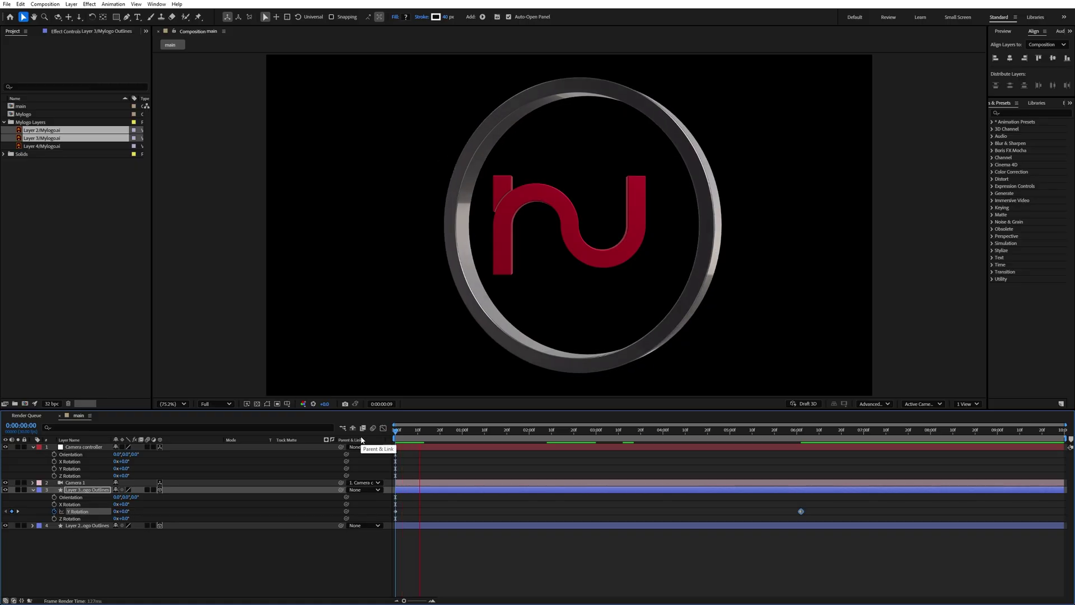
key("space")
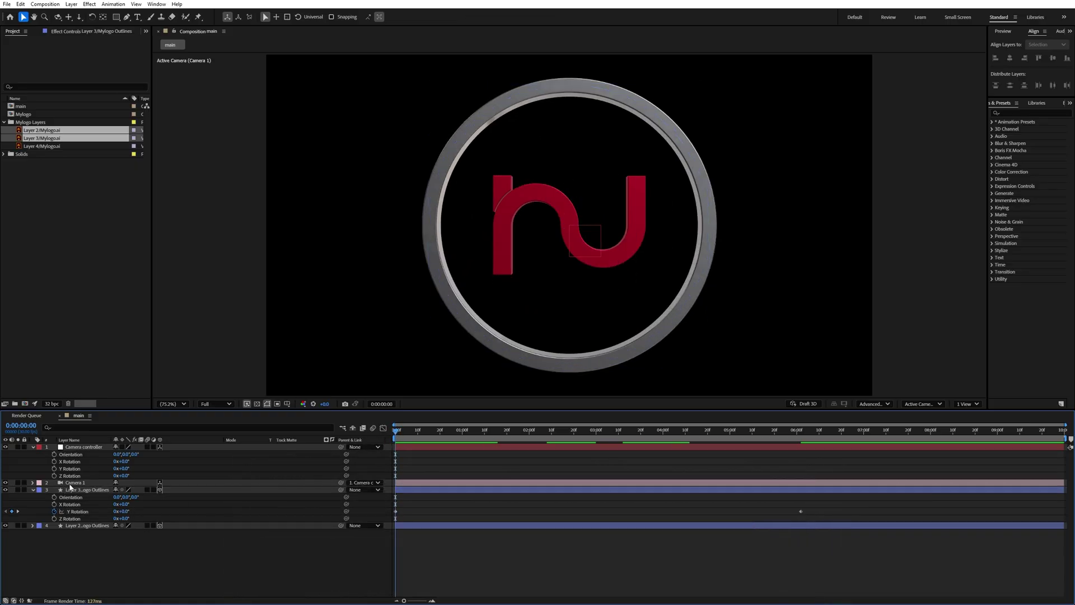
Keyframe the letter outline layer's Y rotation at 0° at the start and 25° at about 3 seconds
left_click(93, 525)
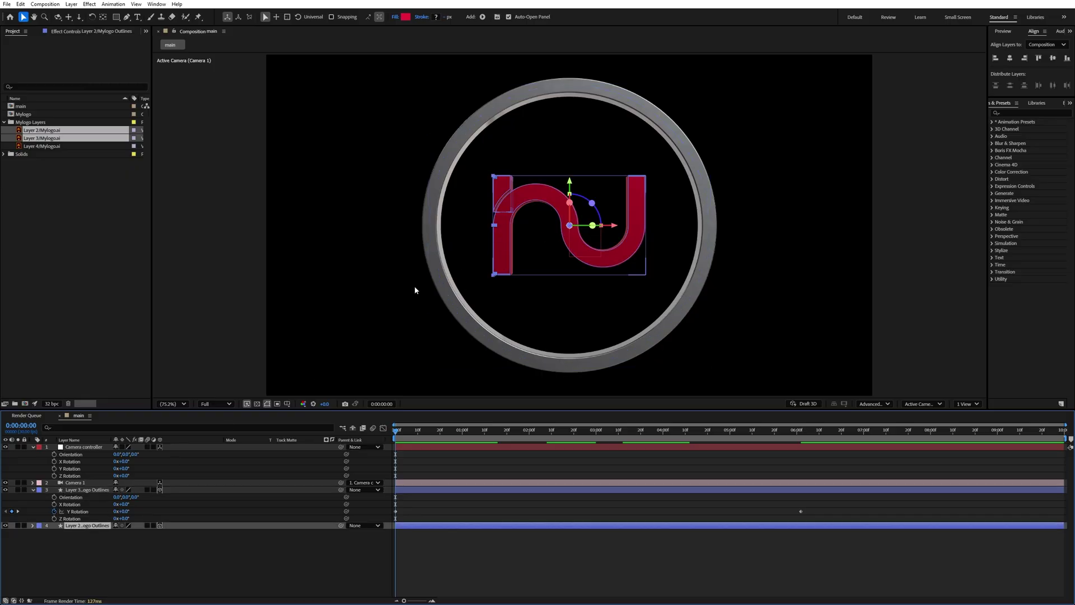
key("r")
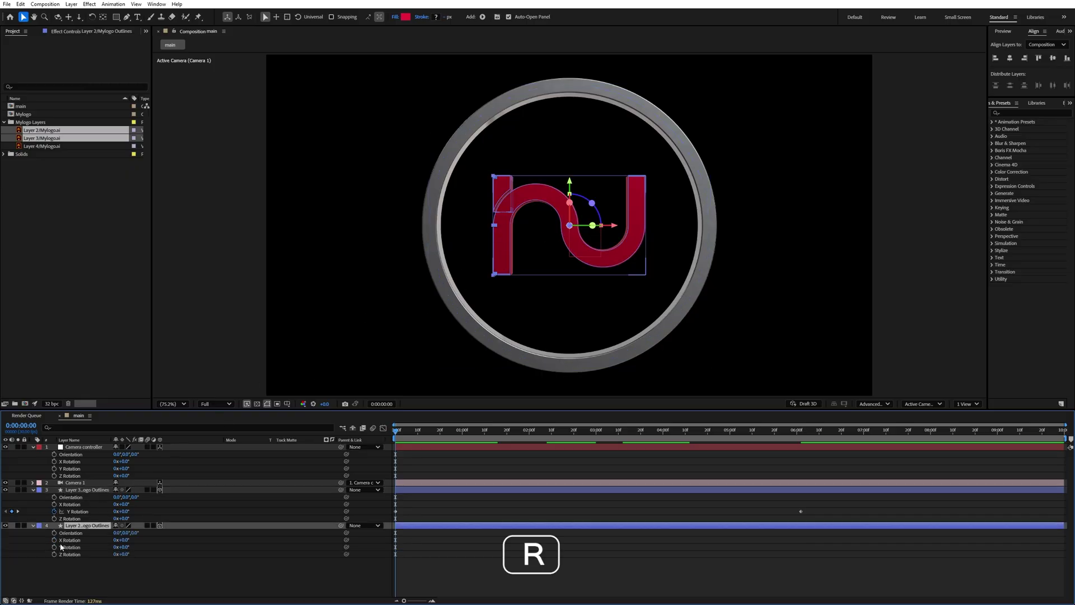
left_click(55, 547)
left_click_drag(416, 432, 596, 438)
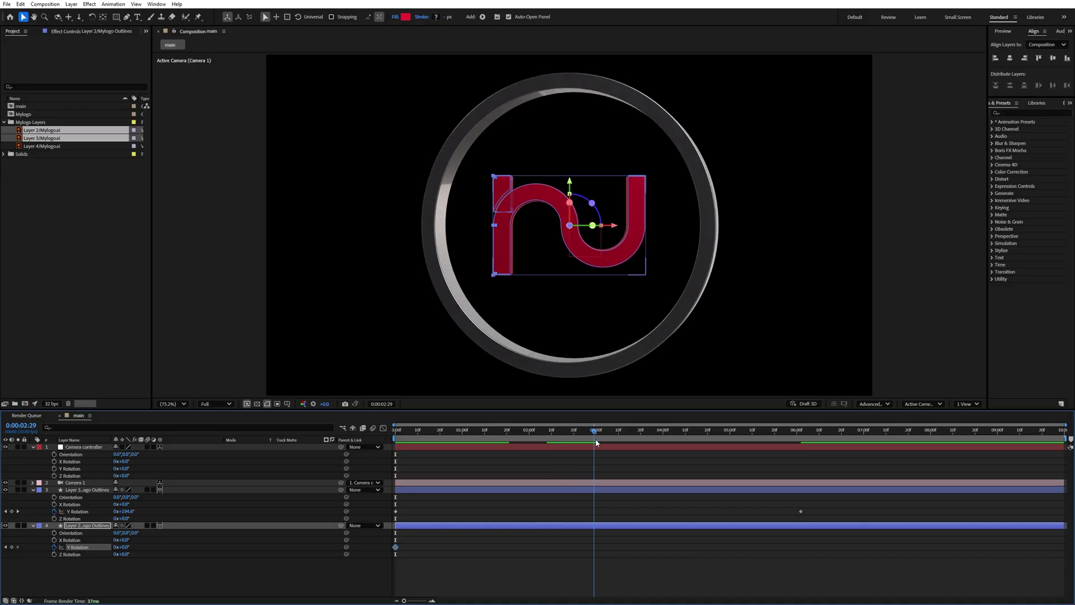
left_click_drag(125, 547, 137, 551)
left_click(212, 284)
left_click(414, 485)
Add a -19° Y rotation keyframe to the letter layer at about 6 seconds and preview the animation from the start
left_click_drag(609, 436, 801, 435)
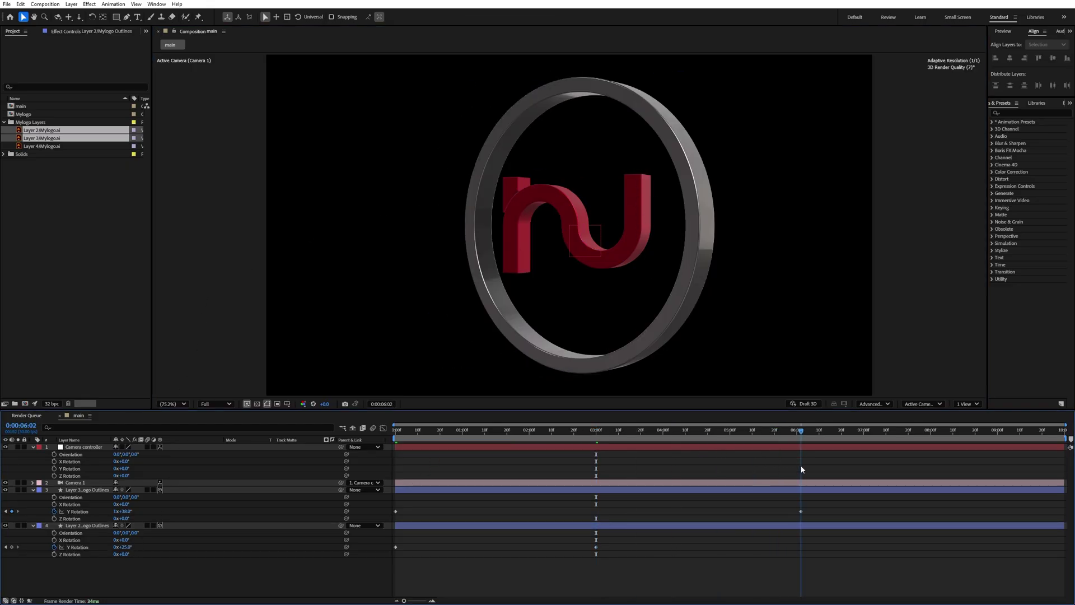
left_click_drag(126, 547, 111, 548)
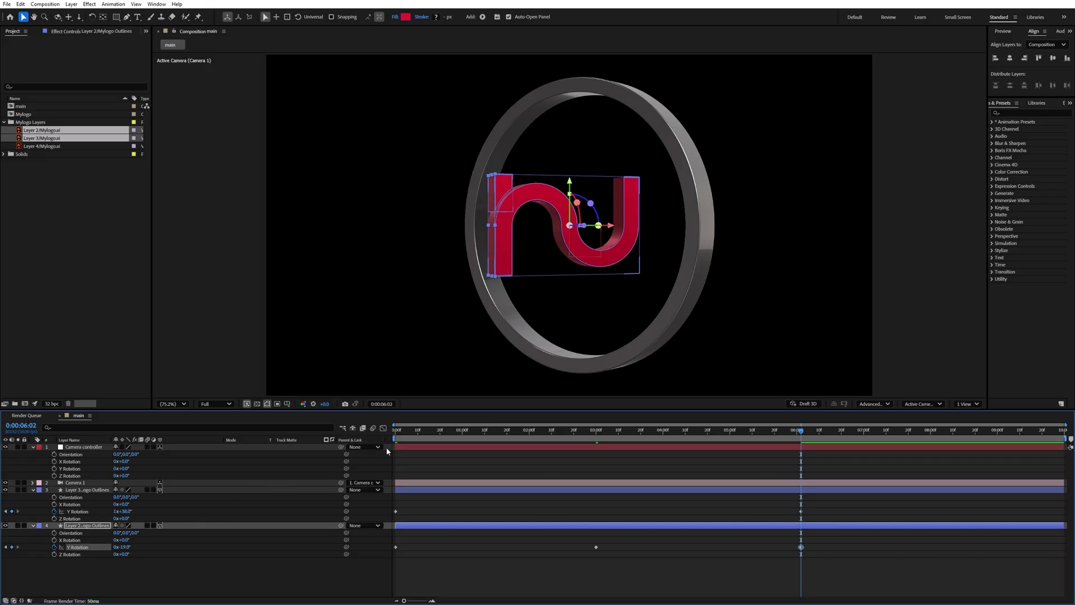
key("Home")
key("space")
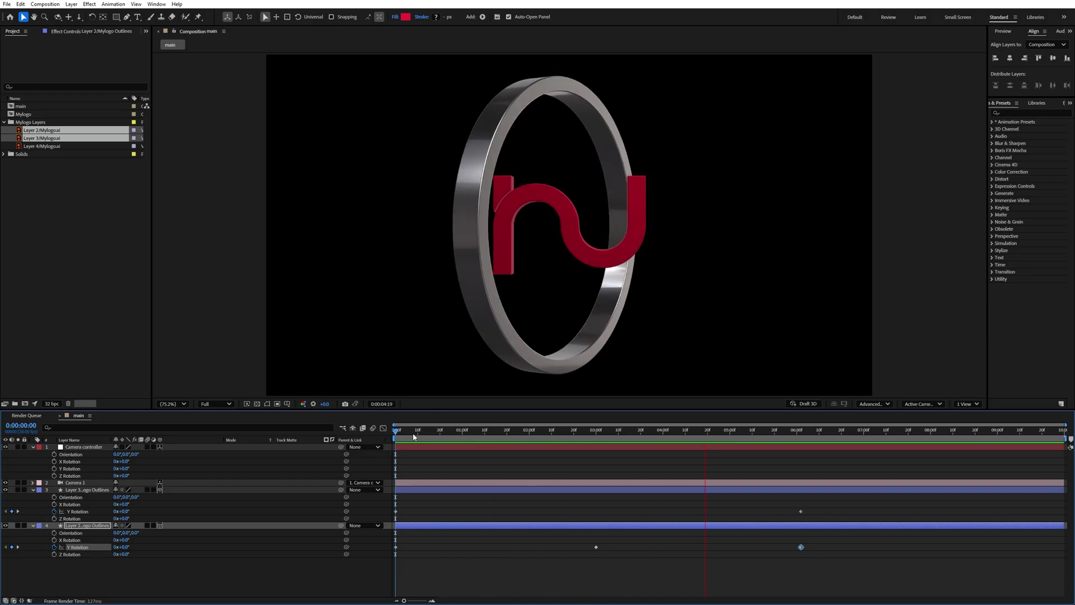
key("space")
Collapse the open properties of all layers and clear the layer selection
left_click(84, 566)
key("ctrl+a")
left_click(34, 490)
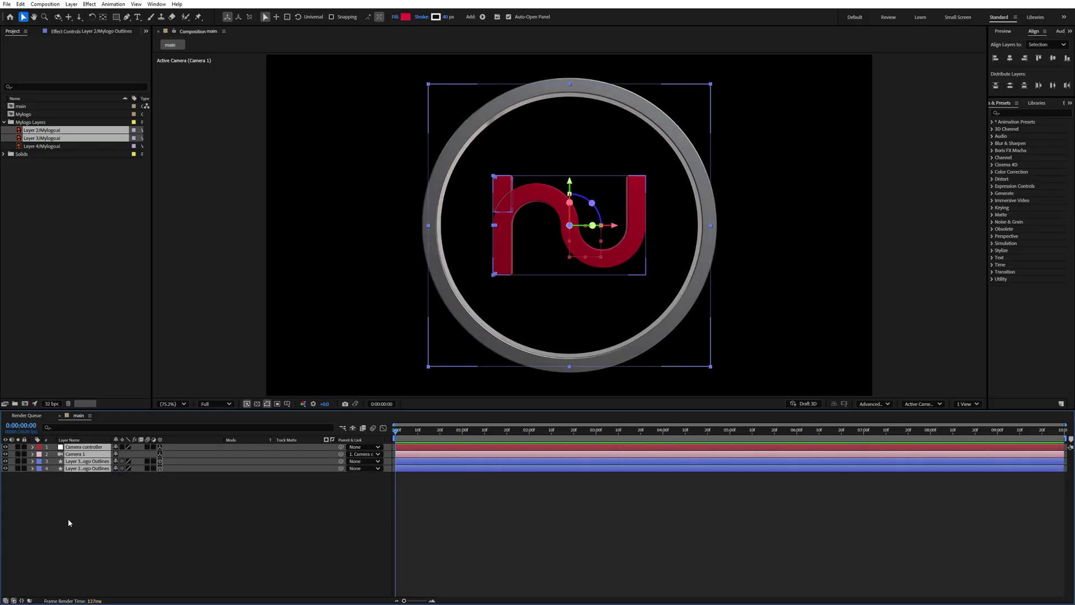
left_click(70, 515)
Keyframe the Camera controller's X rotation at 0° at the start and 32° at about 3 seconds
left_click(86, 447)
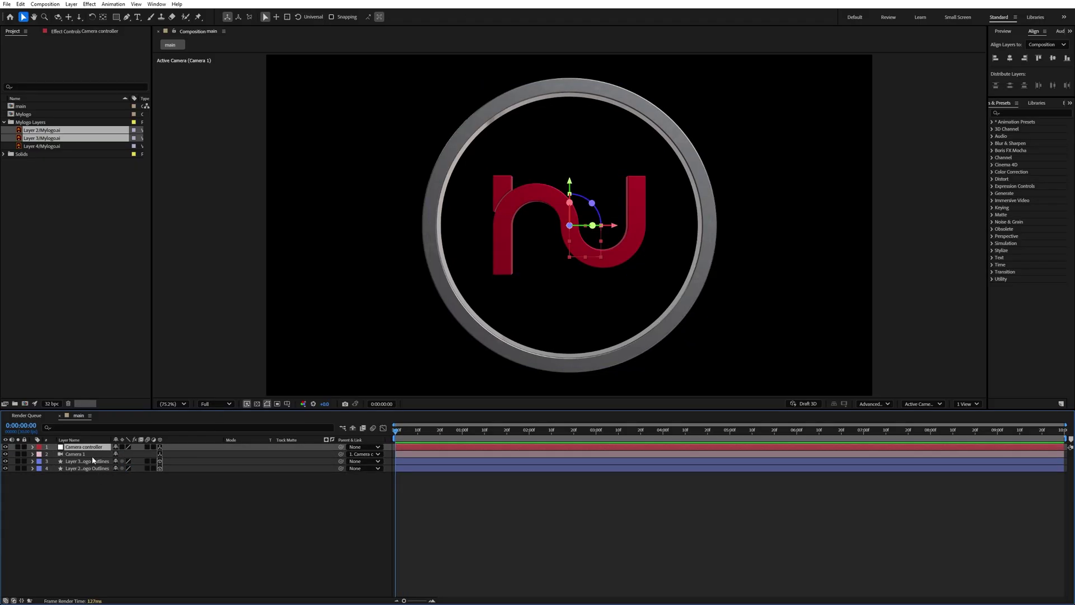
key("r")
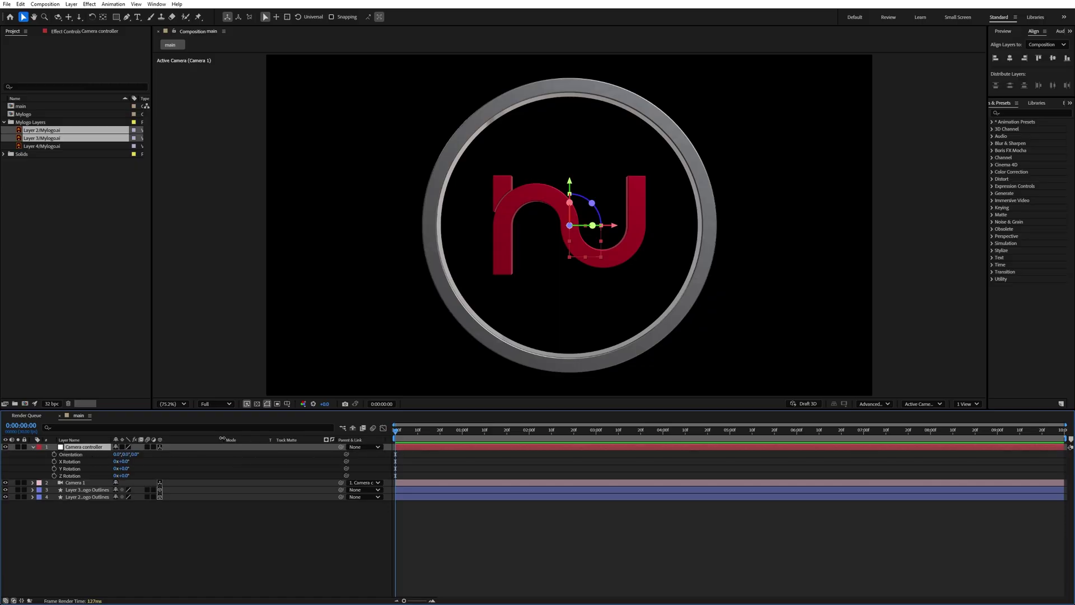
left_click(54, 461)
left_click_drag(411, 438, 601, 437)
left_click_drag(122, 464, 138, 462)
Add a Camera controller X rotation keyframe with a smaller angle at about 6 seconds and preview the camera move
left_click_drag(656, 437, 799, 443)
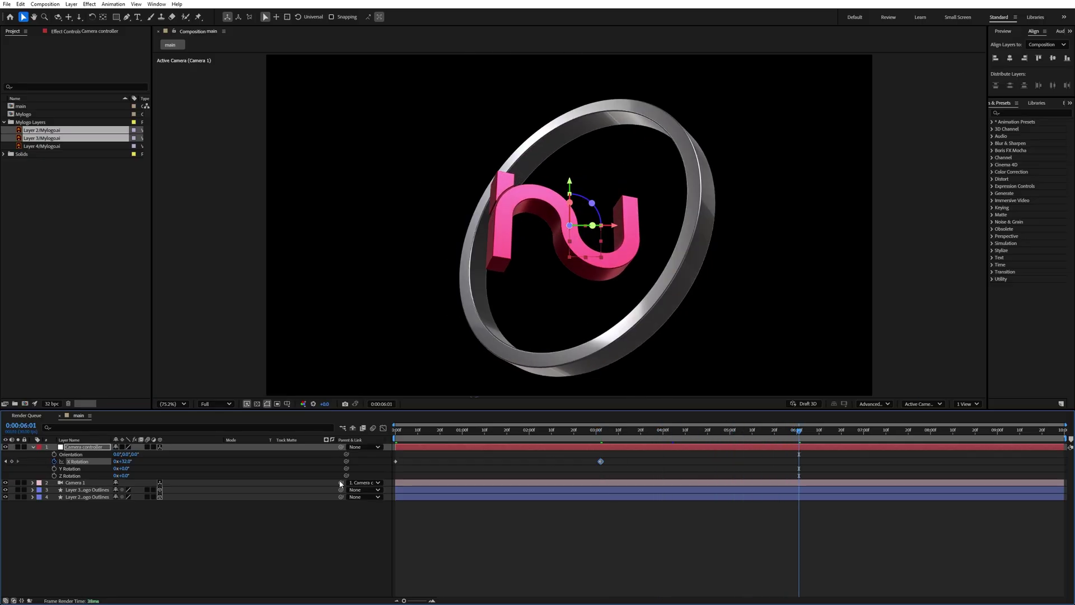
left_click_drag(123, 461, 120, 461)
key("space")
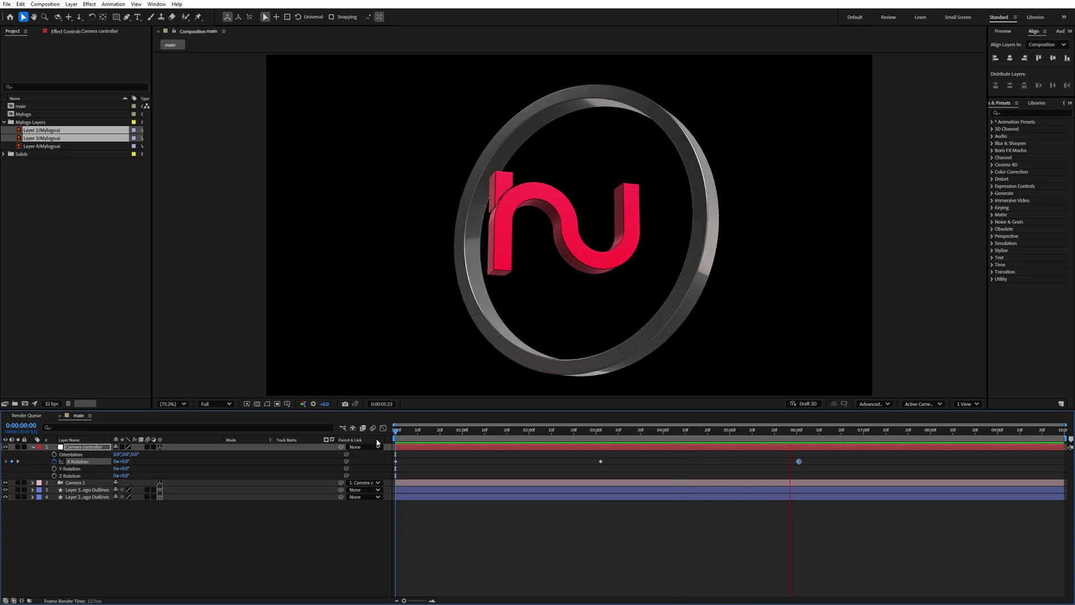
key("space")
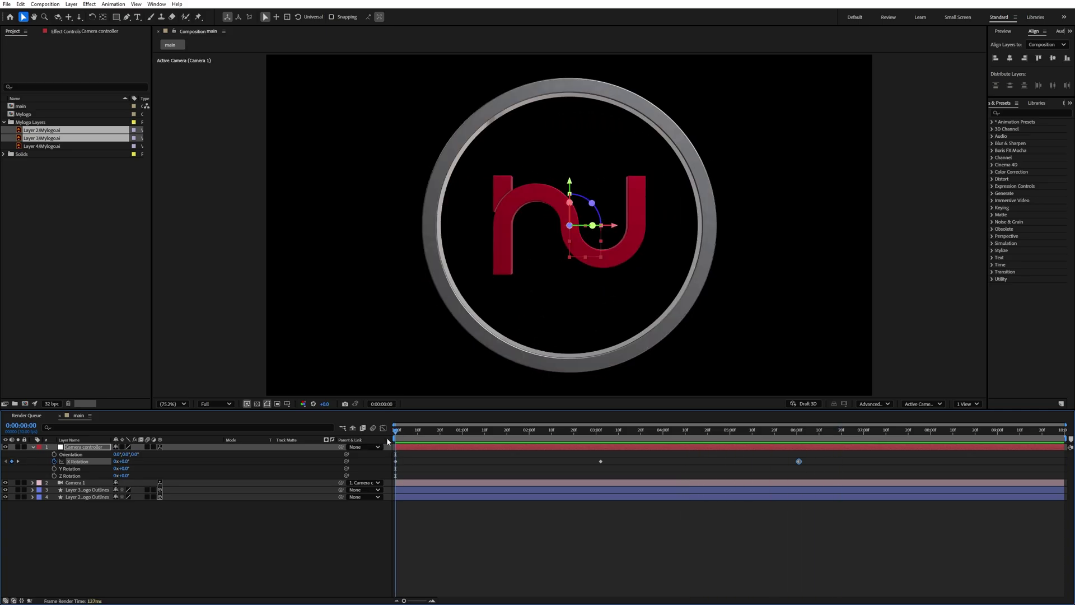
Shorten the work area to end at about 6 seconds, preview it, and return to the start
left_click_drag(730, 438, 398, 445)
left_click_drag(1064, 439, 805, 438)
key("space")
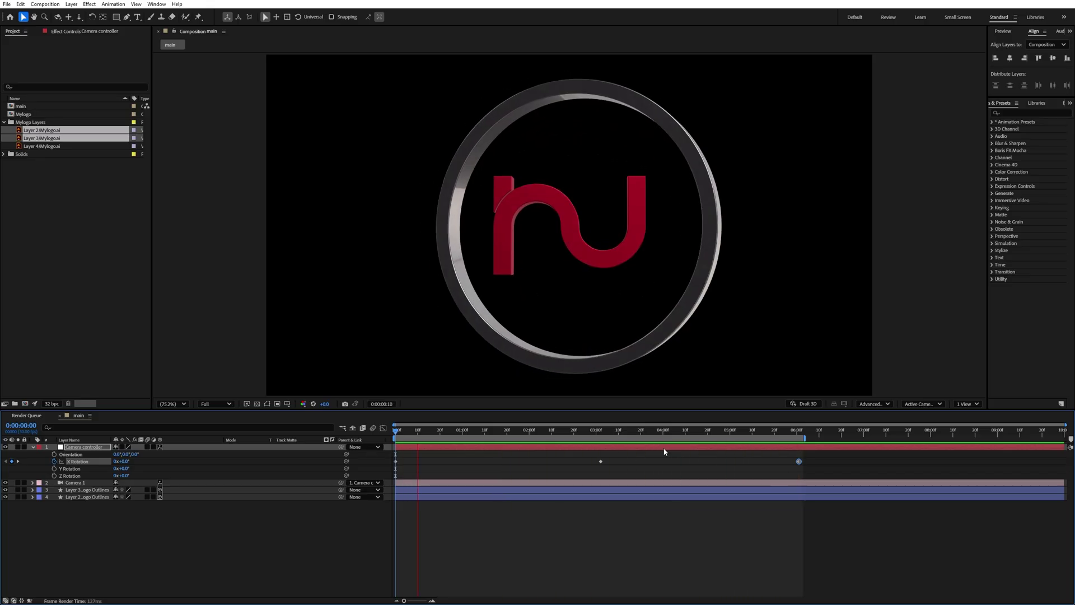
key("space")
left_click(344, 531)
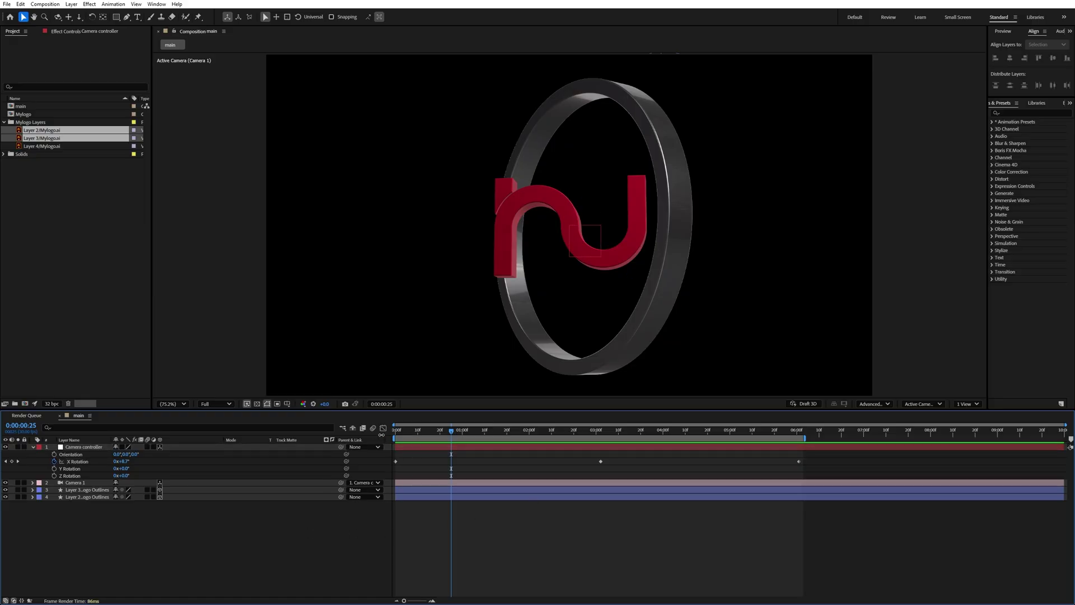
left_click_drag(411, 430, 374, 435)
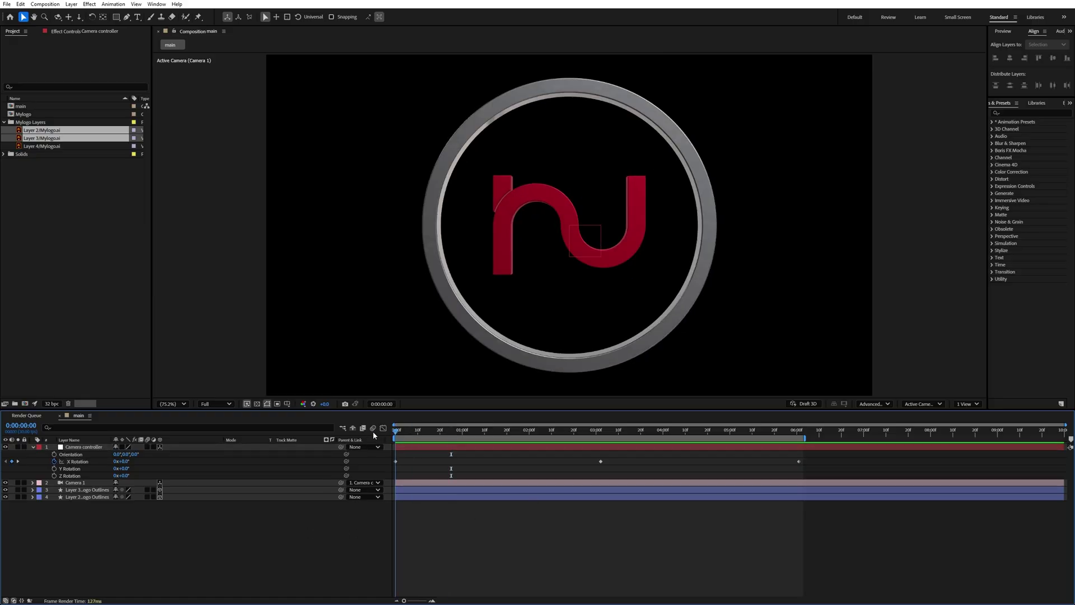
Add an Environment light to the composition with 100% intensity and shadow casting enabled
right_click(247, 514)
mouse_move(282, 410)
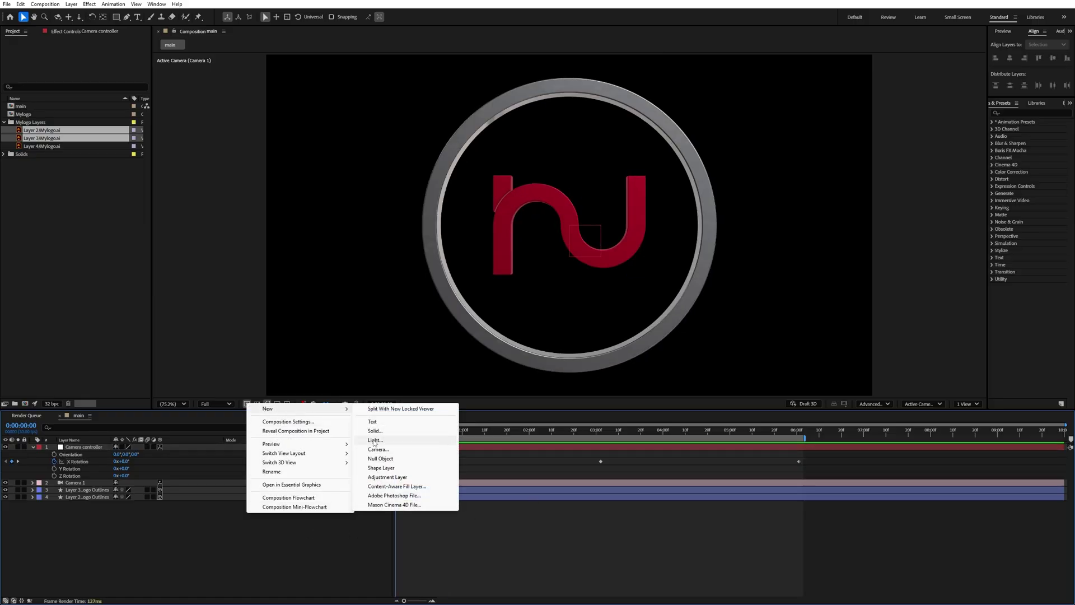
left_click(375, 440)
left_click(540, 215)
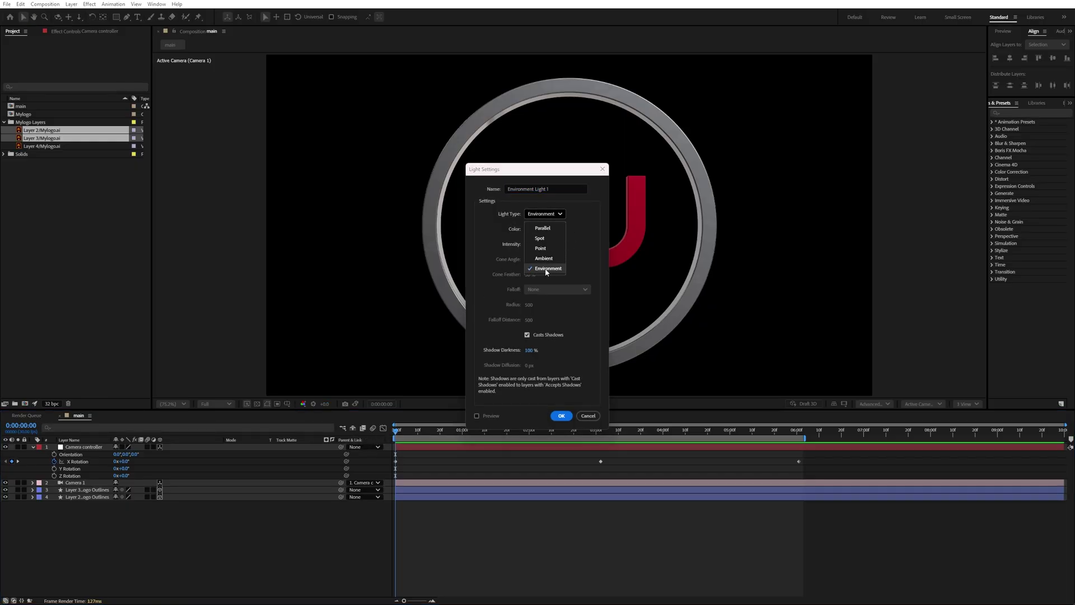
left_click(560, 270)
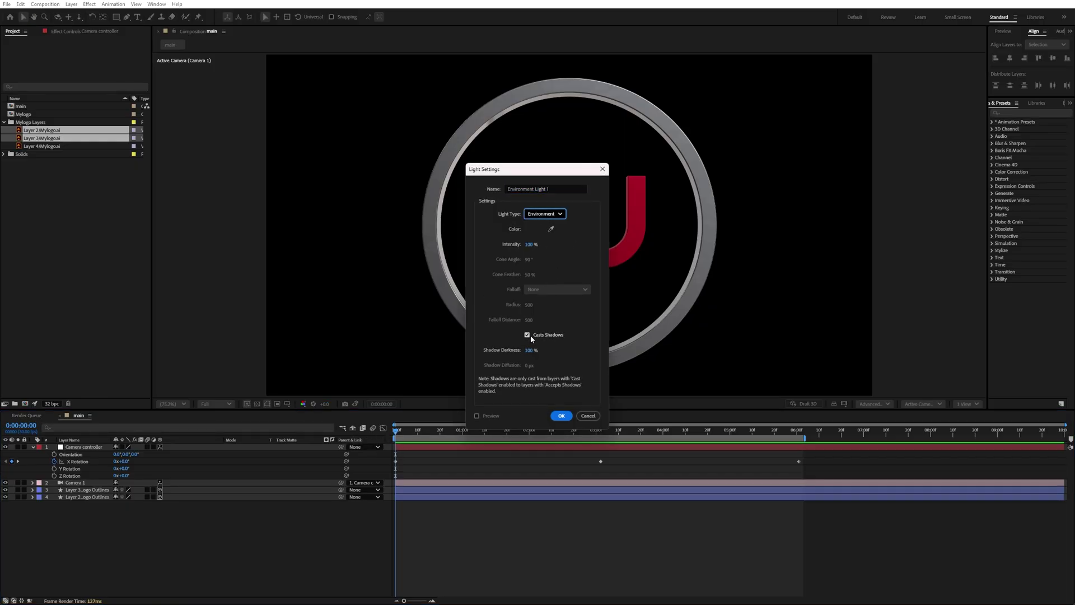
left_click(561, 416)
left_click(204, 575)
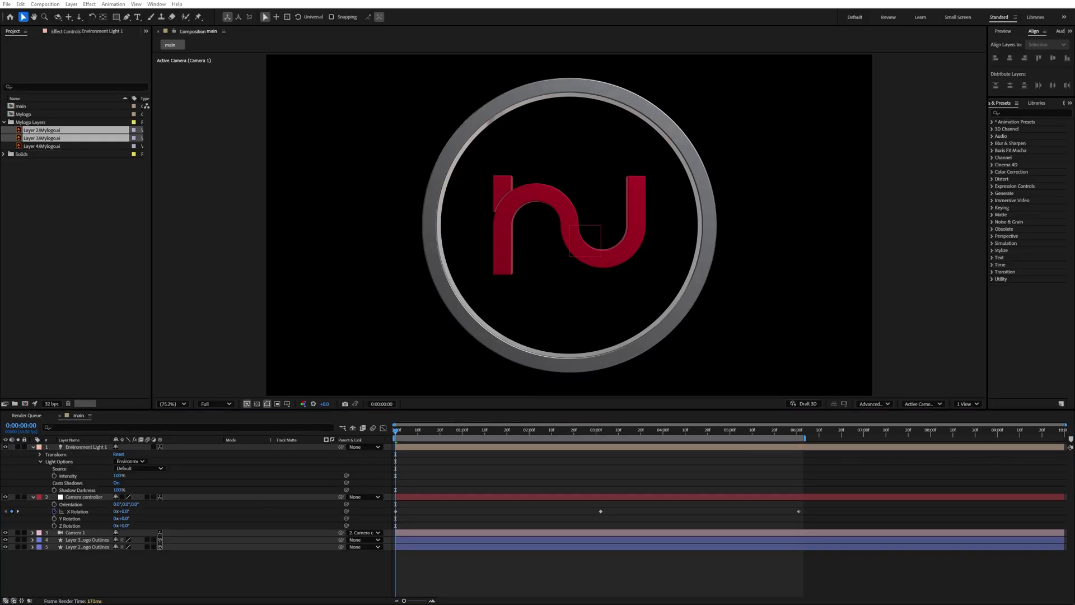
Import studio_small_09_4k.exr, place it above the environment light layer, and fit it to the composition
left_click_drag(0, 168, 89, 280)
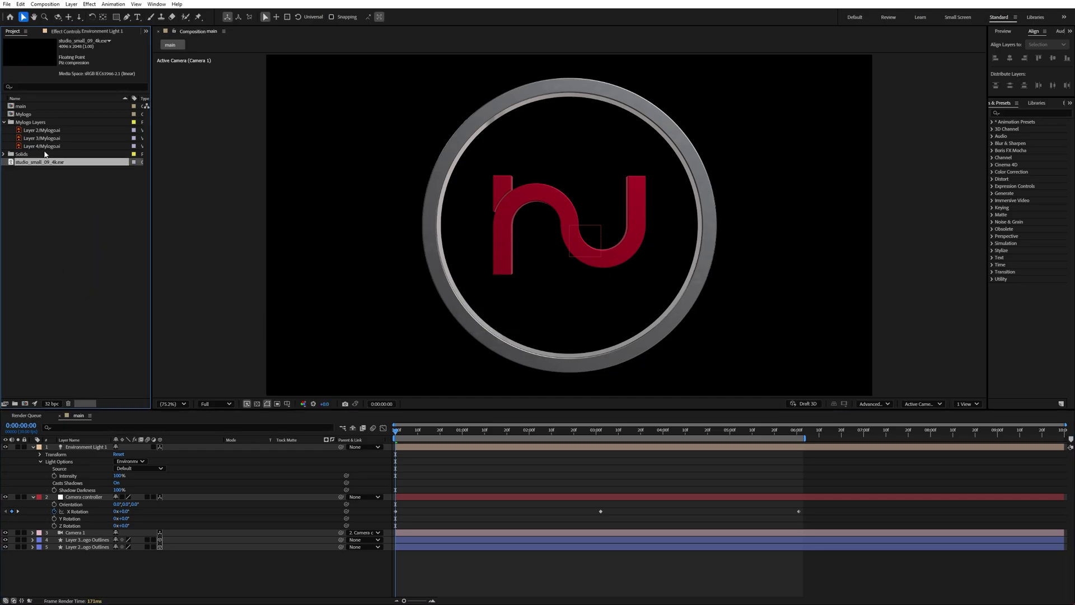
left_click_drag(86, 317, 93, 447)
right_click(95, 449)
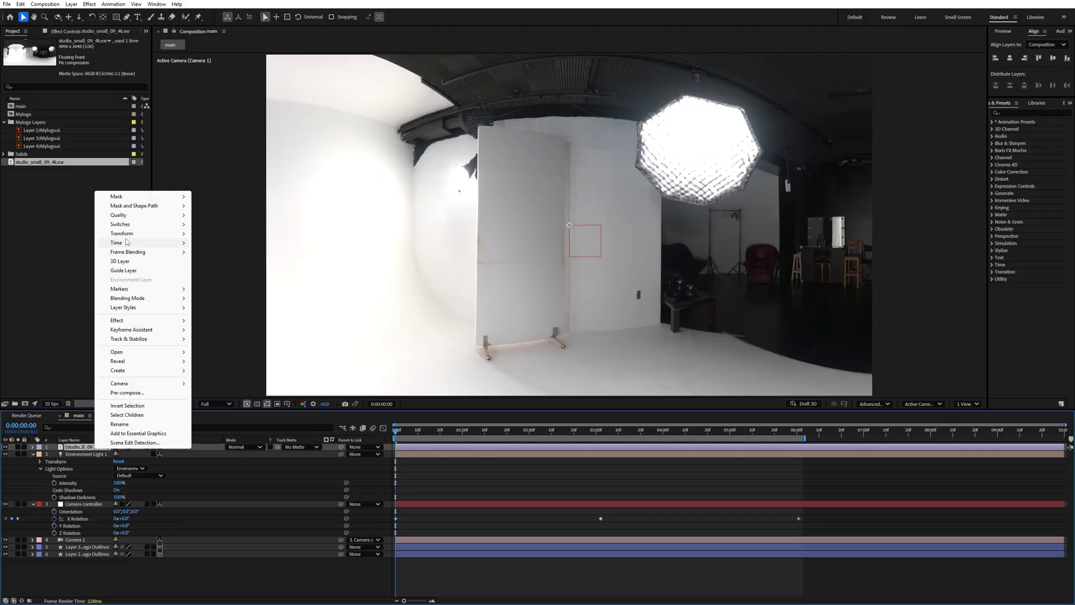
mouse_move(124, 233)
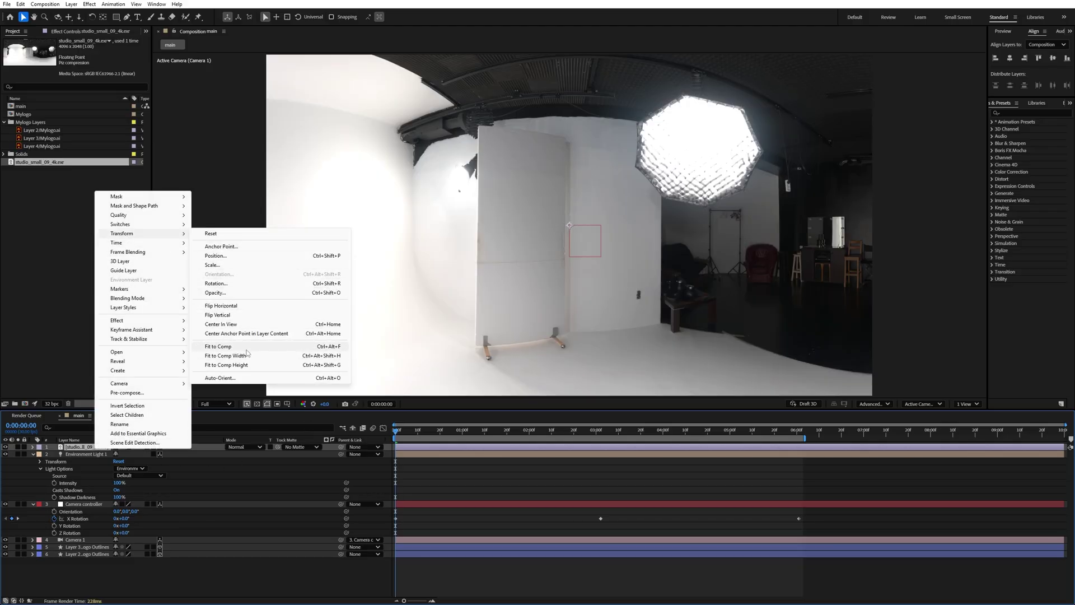
left_click(247, 347)
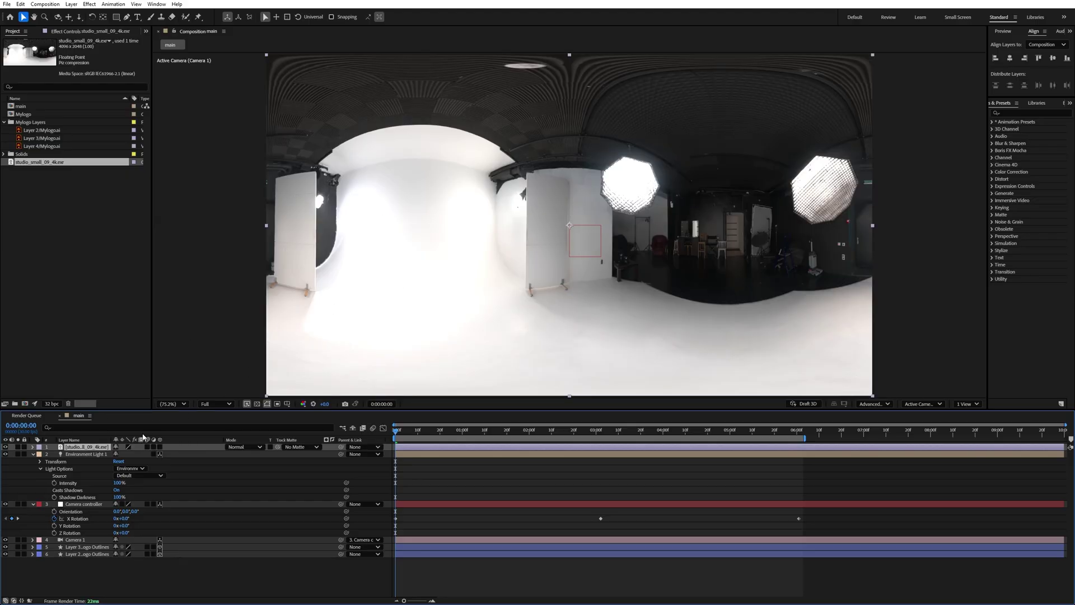
Set the environment light's source to the studio_small_09_4k.exr layer
left_click(120, 455)
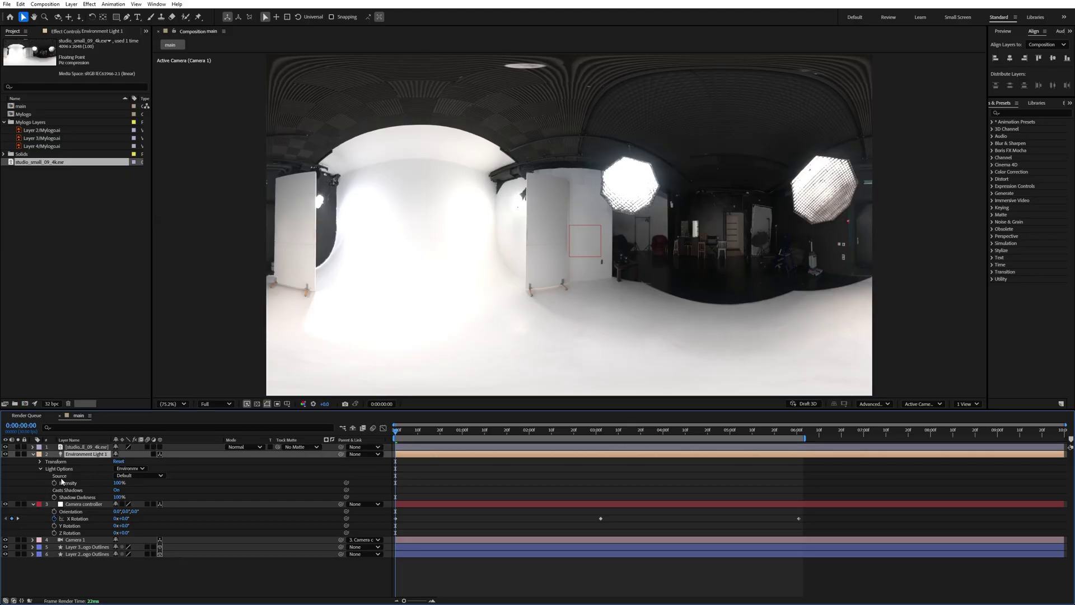
left_click(59, 476)
left_click(119, 476)
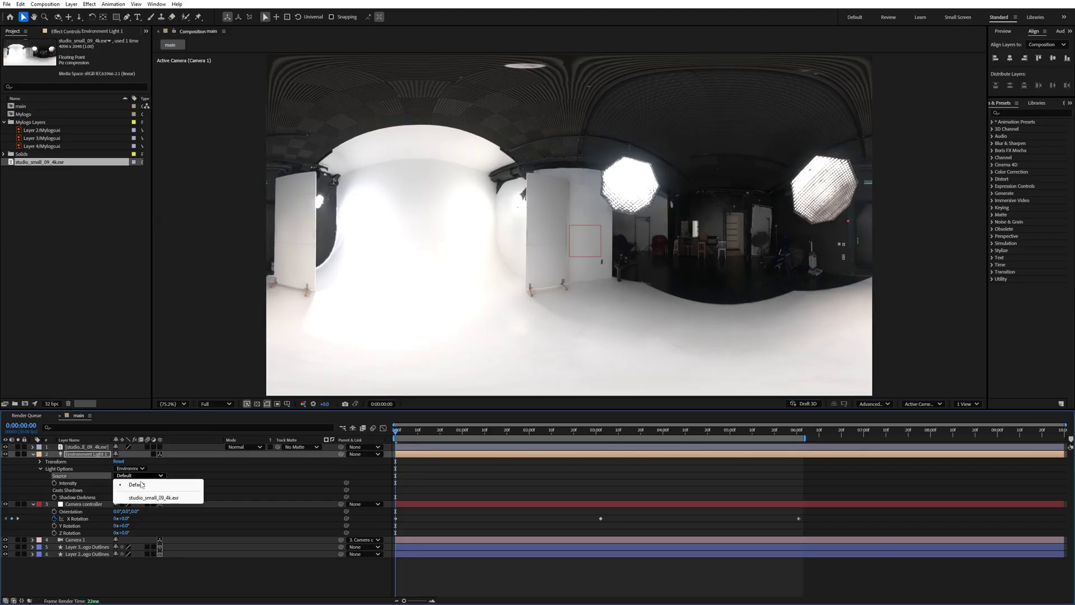
left_click(168, 498)
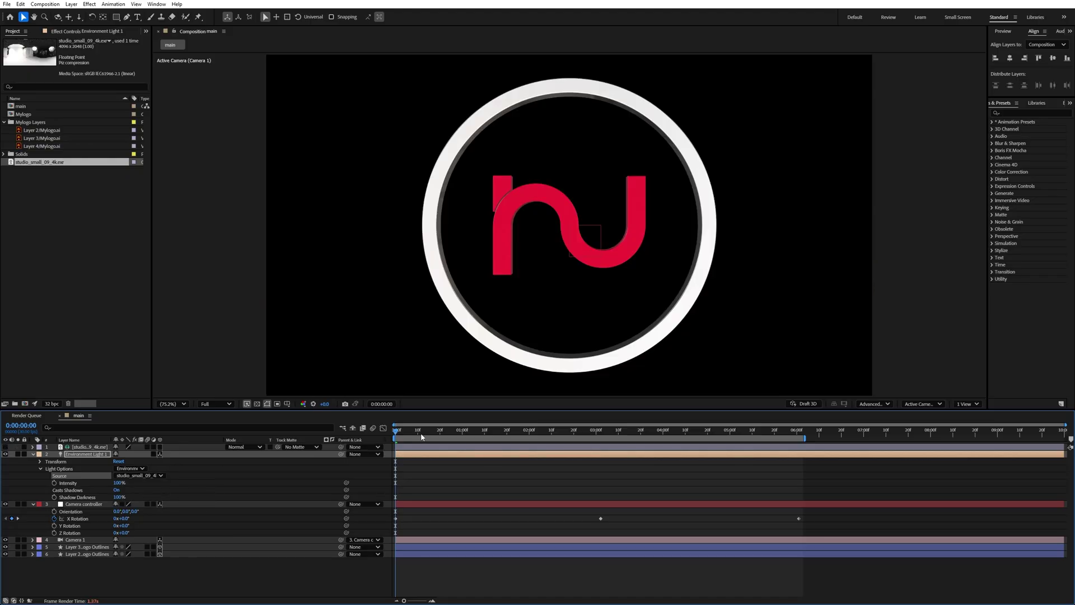
Set the environment light's intensity to 77%, judging it on a rotated frame of the logo
left_click_drag(422, 437, 452, 439)
left_click_drag(118, 482, 119, 483)
key("space")
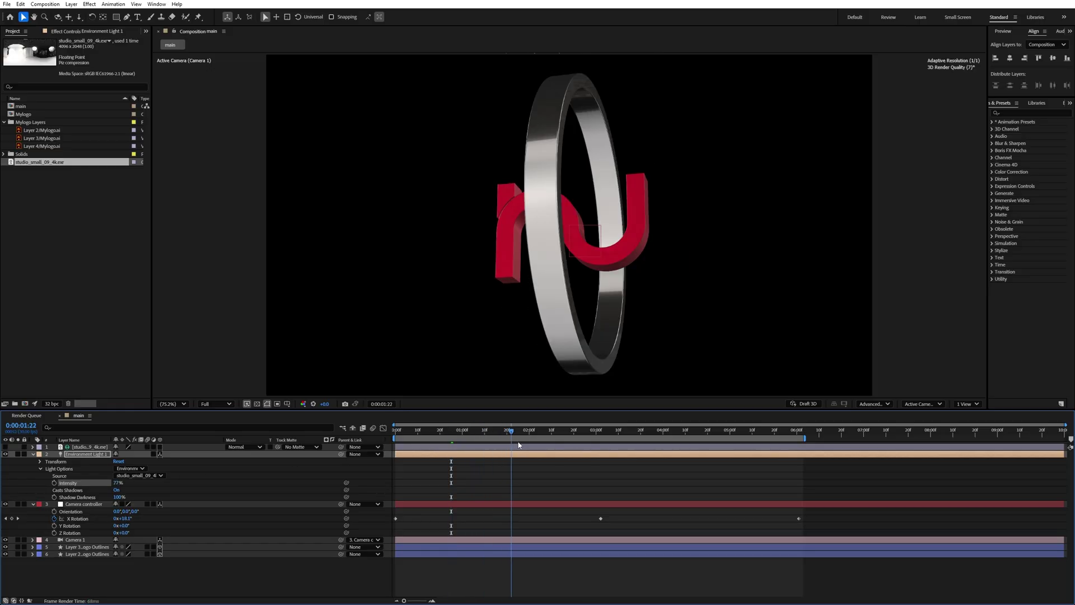
Compare the logo at about 3 seconds with the environment light off and on, and return to the start
left_click_drag(587, 452, 612, 458)
left_click(6, 455)
left_click(6, 454)
left_click(6, 455)
left_click(7, 455)
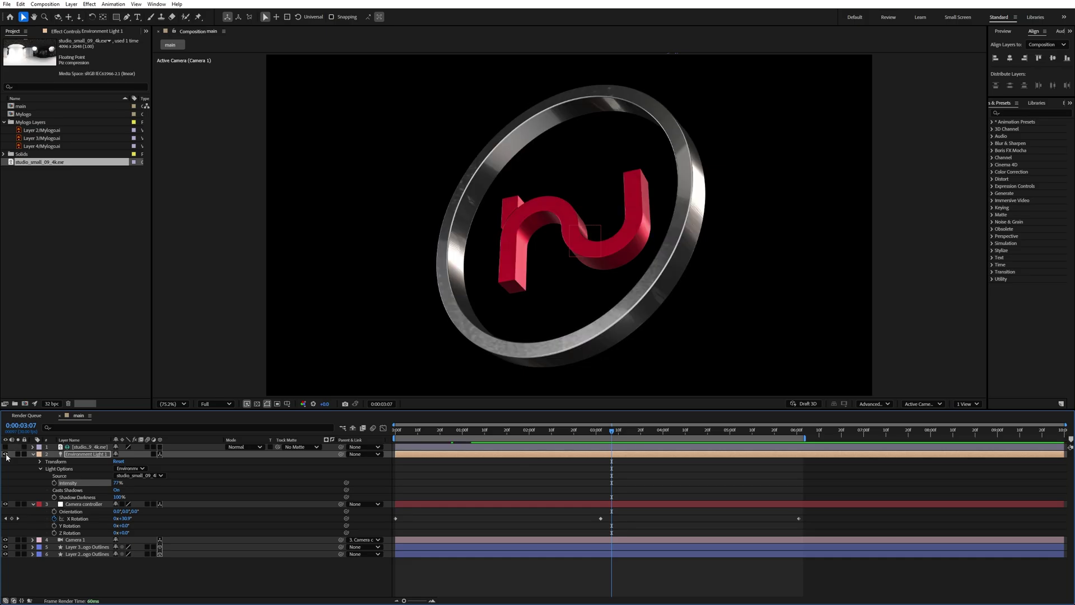
left_click_drag(470, 431, 386, 438)
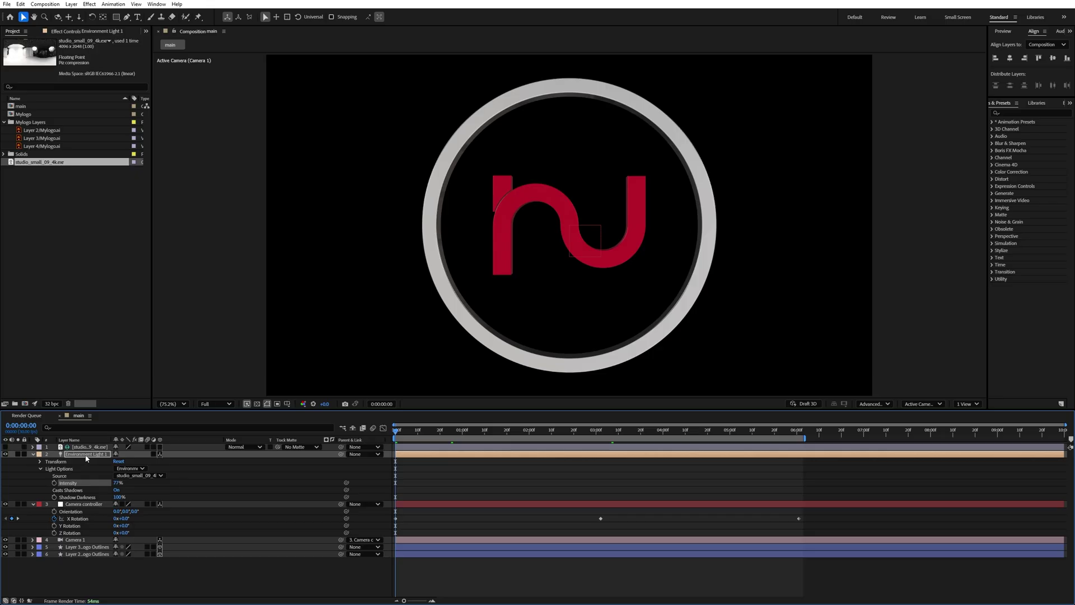
Set the environment light's X rotation to 136°, checking the reflections on a frame with the ring turned
left_click(87, 455)
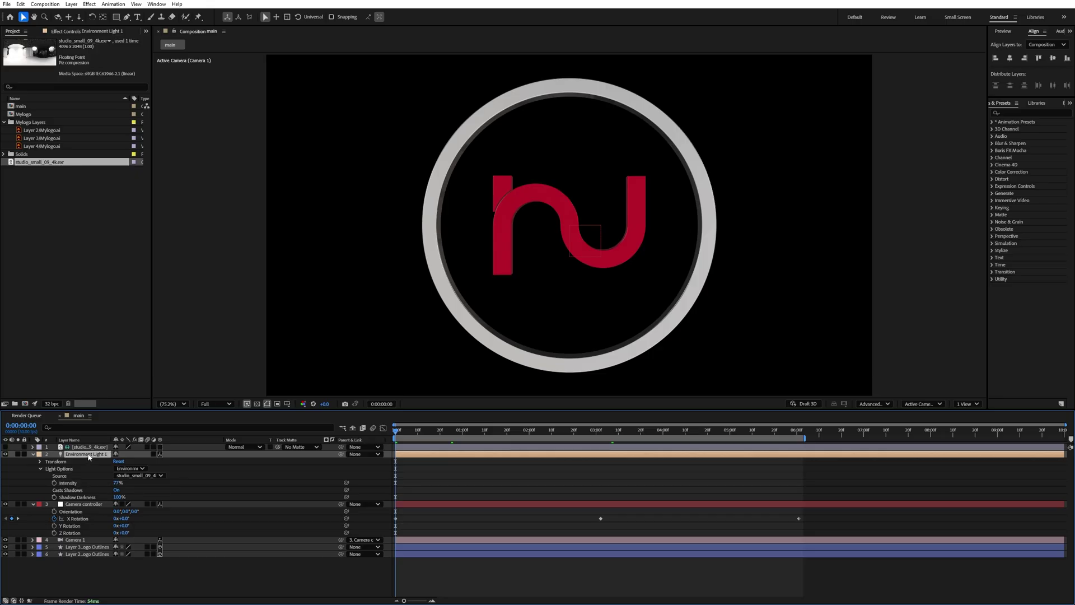
left_click(40, 468)
left_click(40, 462)
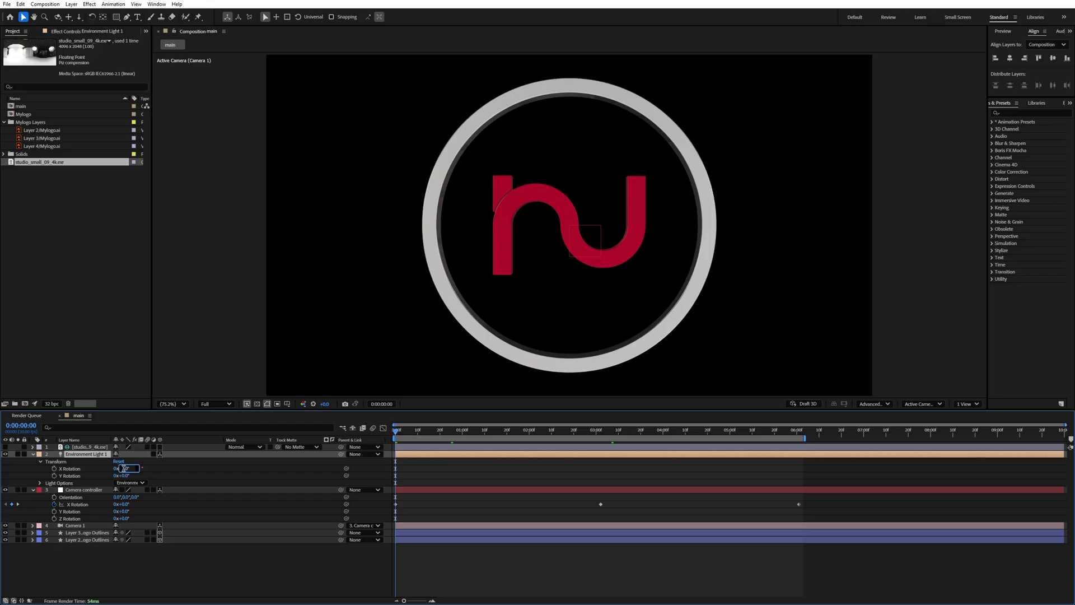
left_click(187, 482)
left_click_drag(123, 469, 143, 470)
mouse_move(448, 431)
left_mouse_down()
mouse_move(475, 434)
mouse_move(446, 432)
left_mouse_up()
left_click_drag(134, 472, 171, 469)
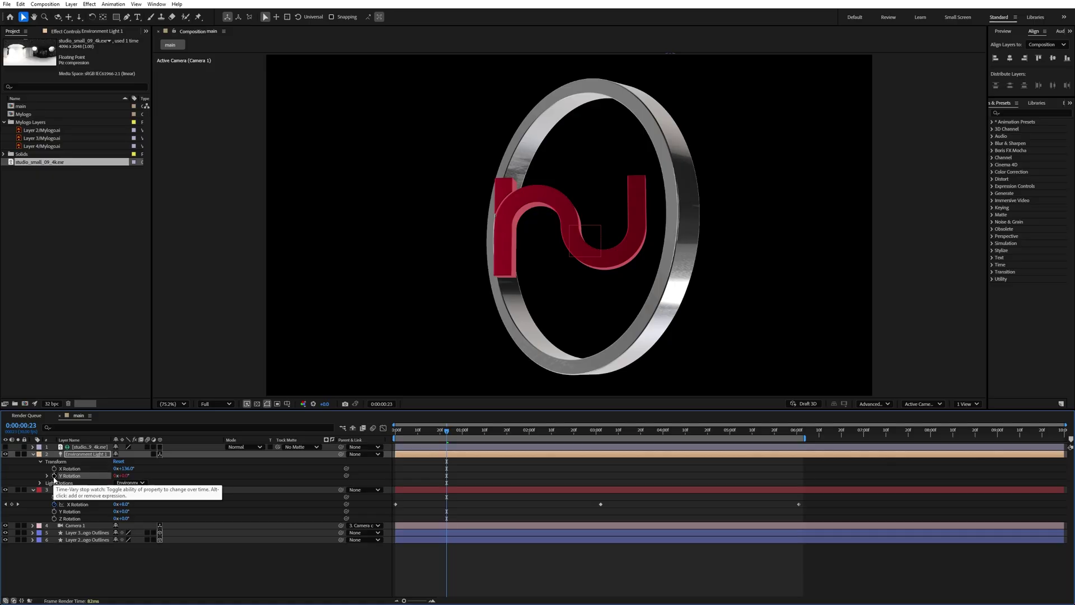
Add the expression time*50 to the environment light's Y rotation and preview the moving reflections from the start
left_click(54, 476, "alt")
type("time")
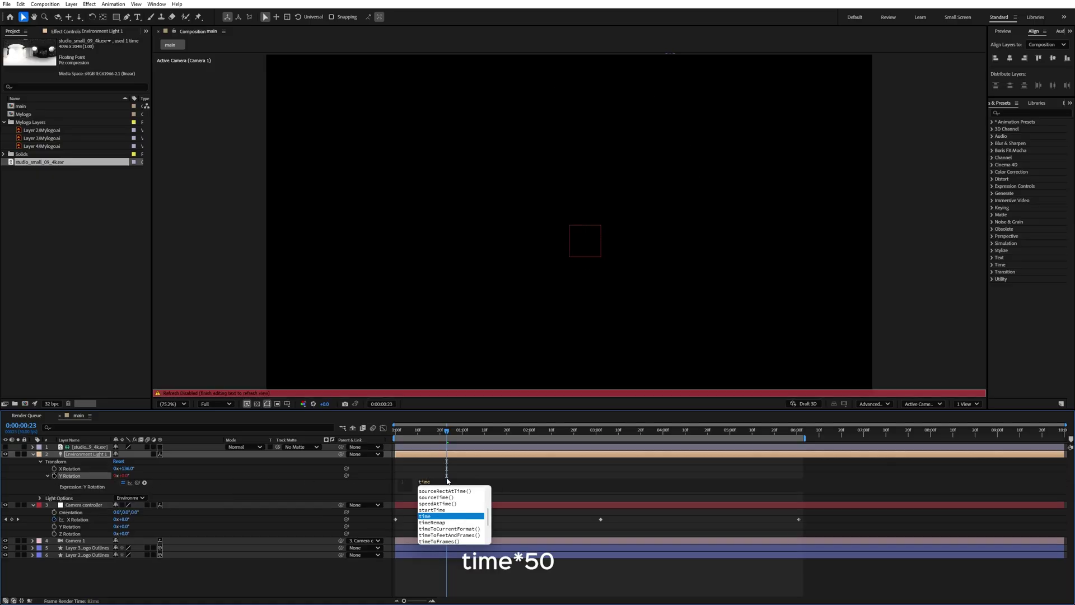
type("*5")
left_click(409, 430)
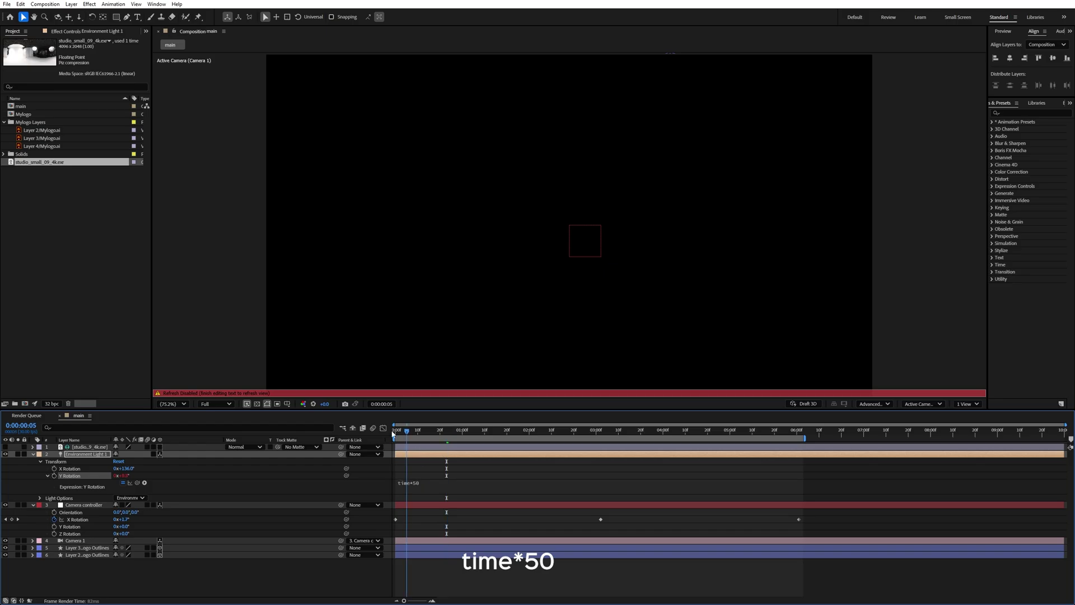
key("space")
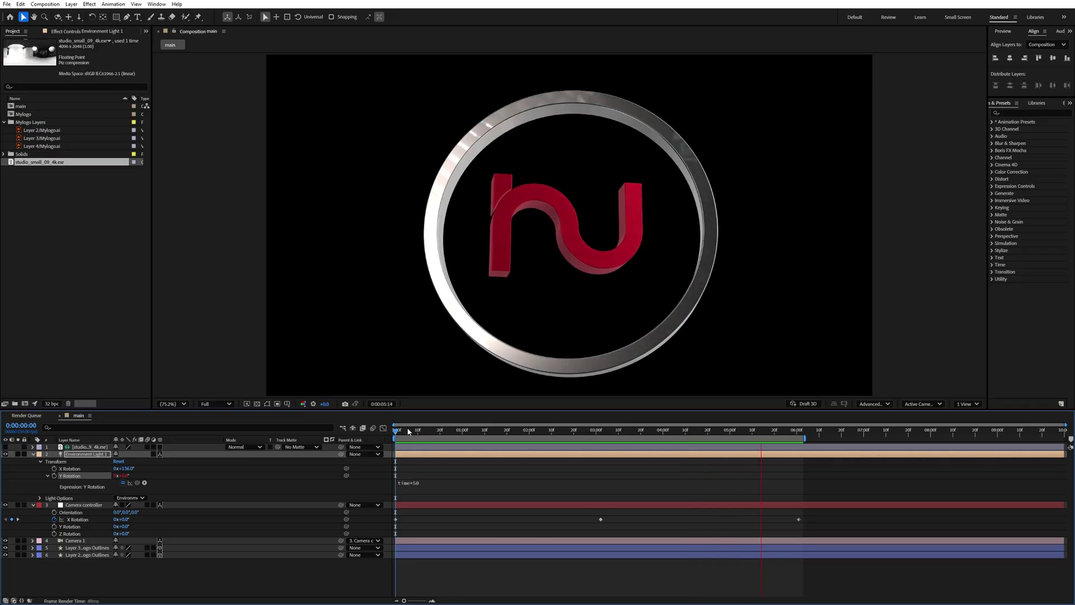
Stop the preview and collapse the expanded properties of all layers in the main composition's timeline
key("space")
key("ctrl+a")
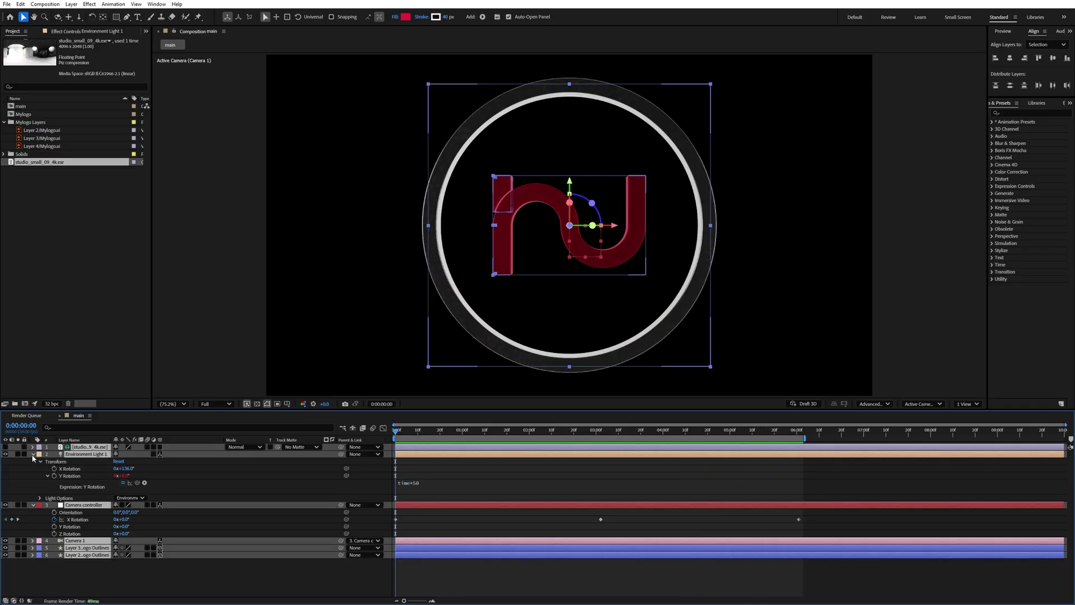
left_click(33, 455)
left_click(63, 513)
Add an adjustment layer to the main composition and rename it glow
right_click(84, 516)
mouse_move(103, 412)
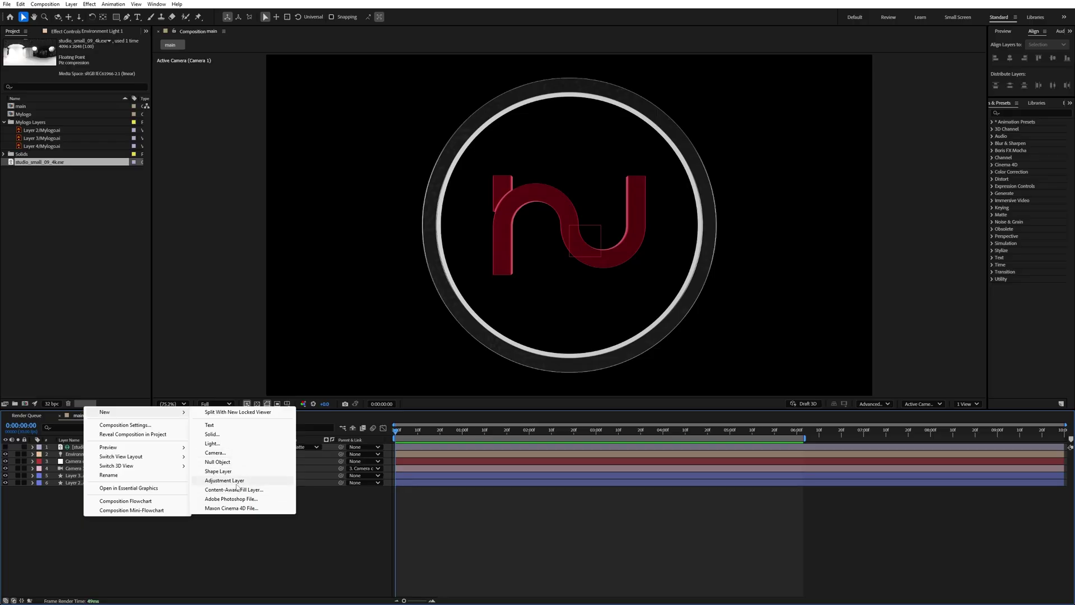
left_click(227, 481)
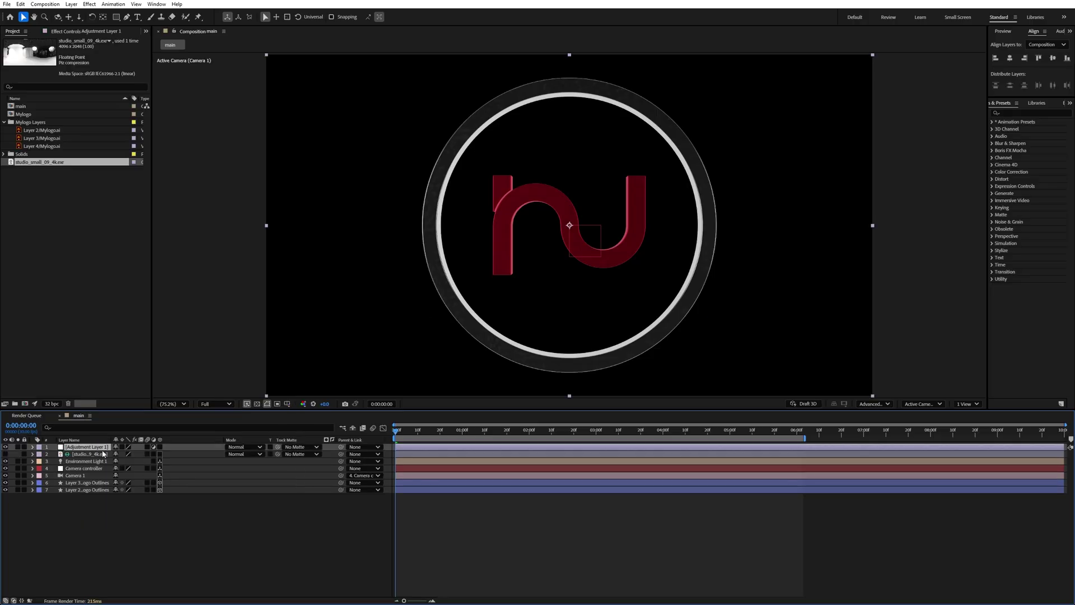
key("Return")
type("glow")
key("Return")
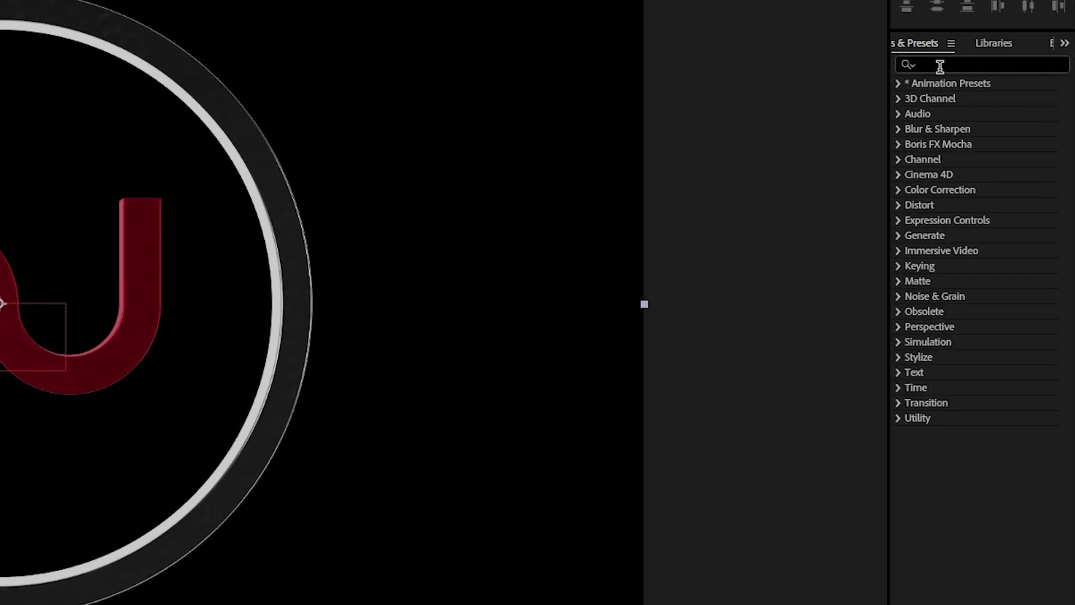
Search the effects for glow and apply the Stylize Glow effect to the glow adjustment layer
left_click(1005, 114)
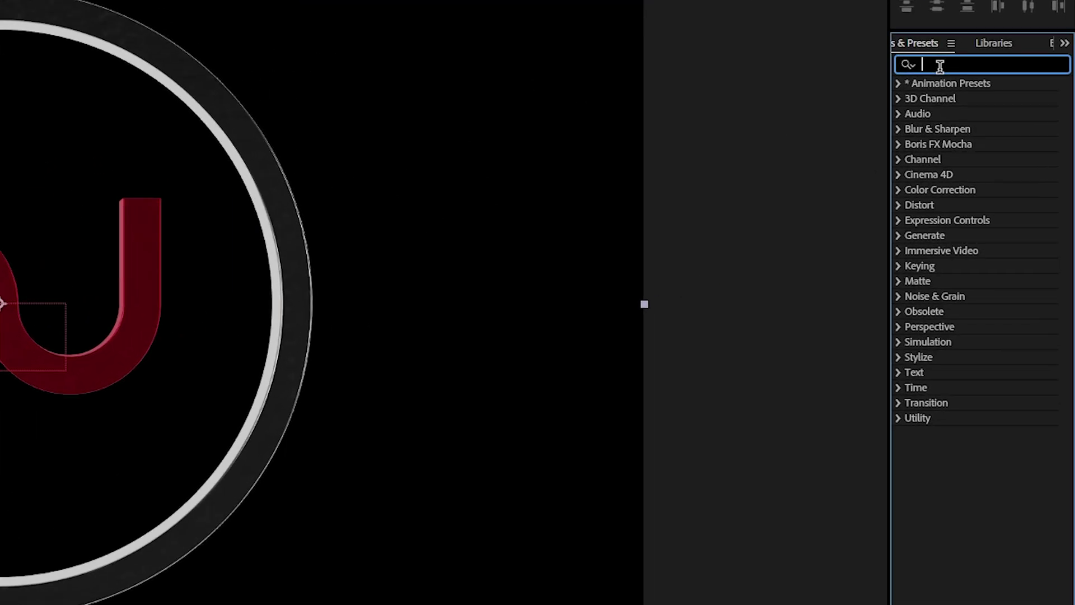
type("glow")
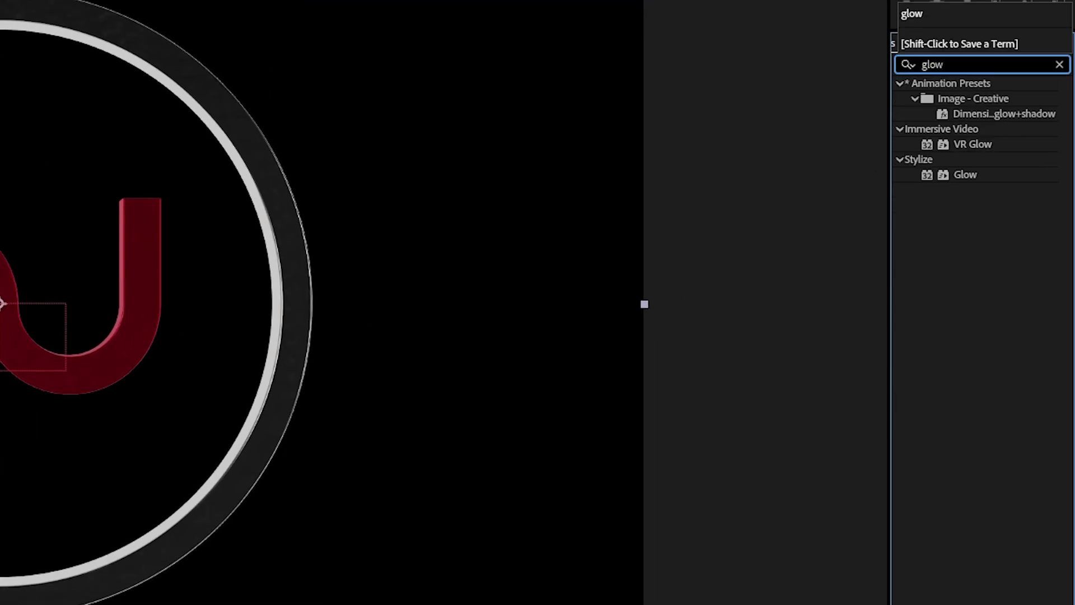
left_click_drag(966, 175, 85, 450)
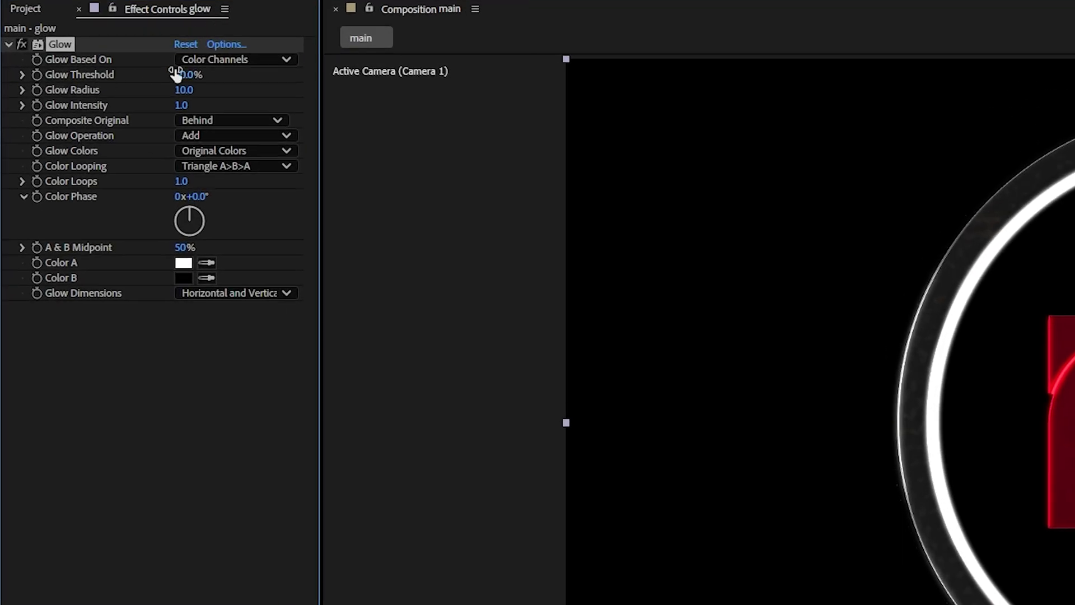
Set the Glow effect's threshold to 76%, radius to 52 and intensity to 0.4
left_click(184, 75)
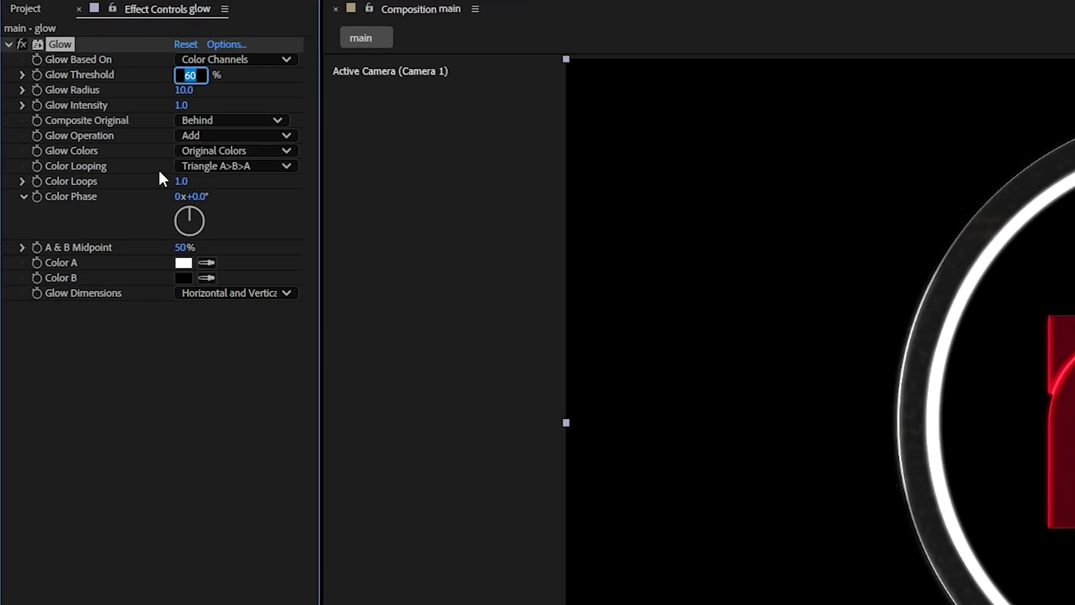
type("76")
key("Return")
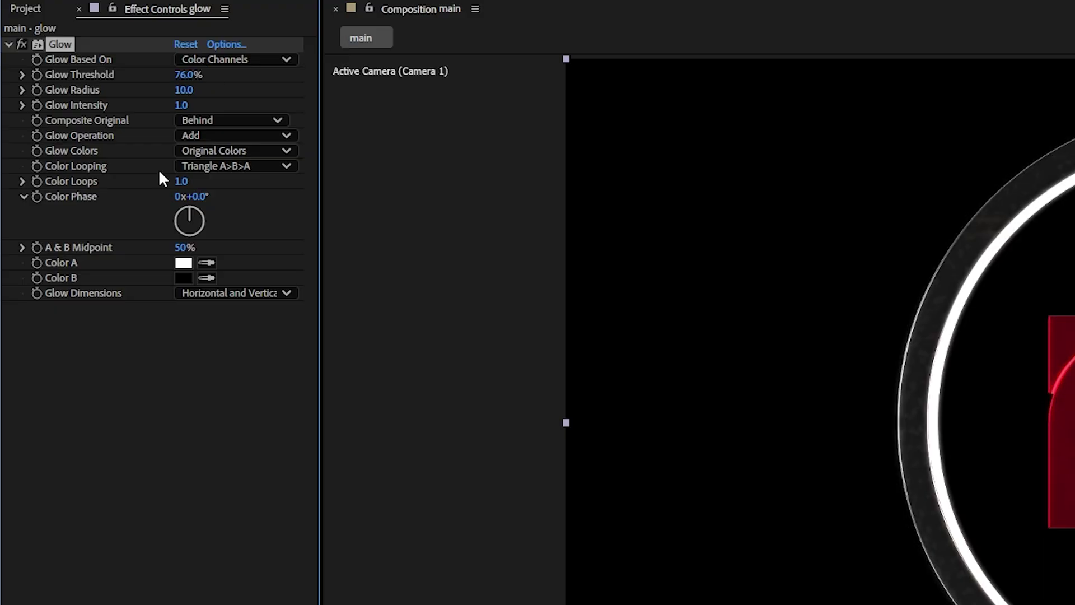
left_click(187, 91)
type("53")
key("Return")
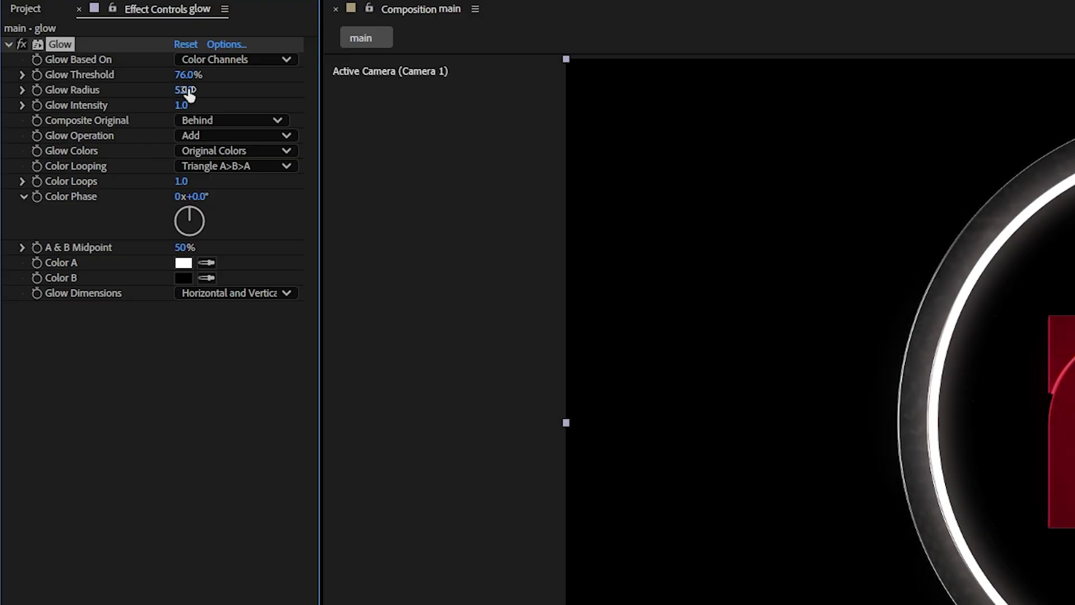
left_click_drag(182, 108, 185, 108)
type("0")
key("Return")
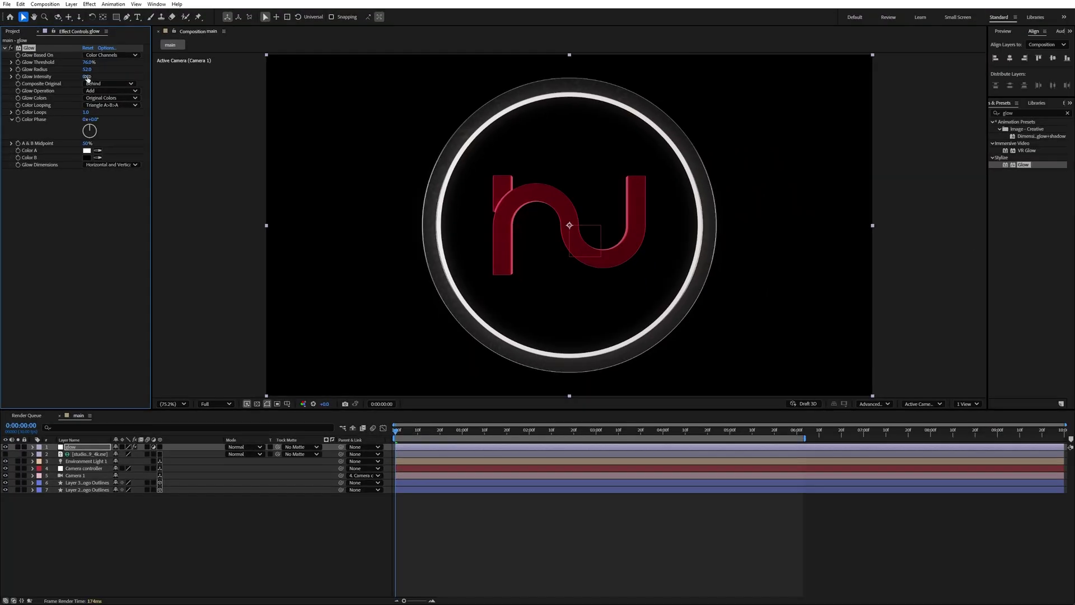
left_click(273, 519)
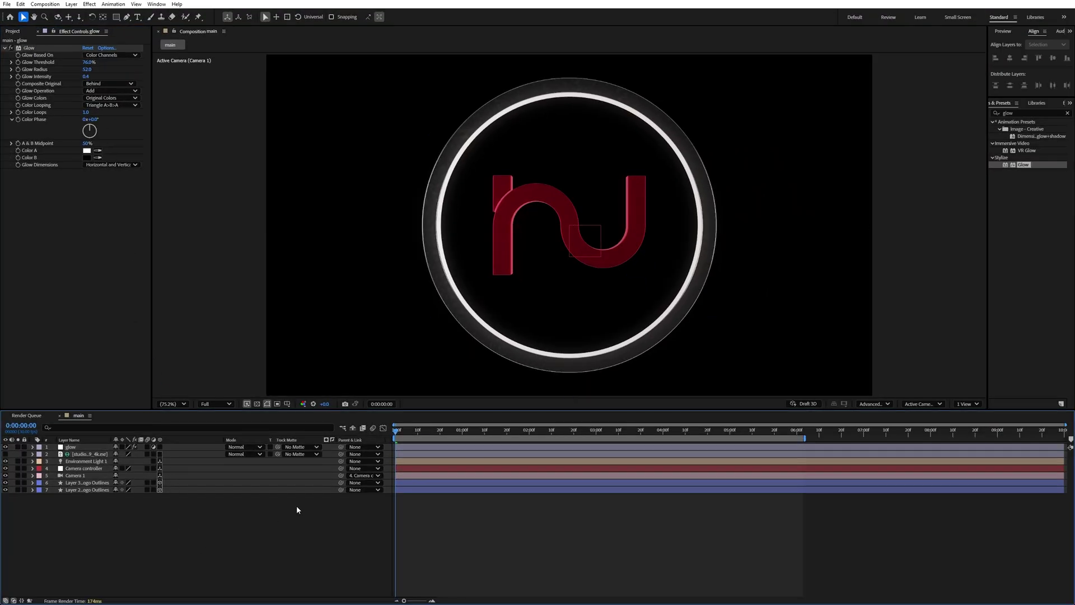
Adjust the Glow intensity to 0.5, judging it on the frame at 0:00:02:07, and preview the animation
left_click_drag(396, 434, 545, 448)
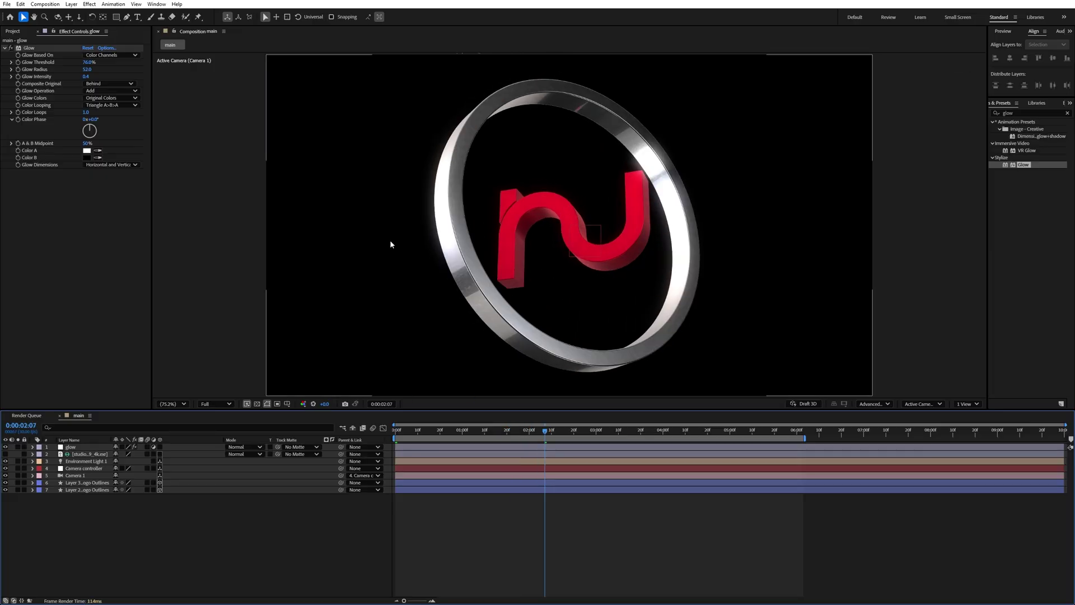
mouse_move(85, 69)
left_mouse_down()
mouse_move(100, 71)
mouse_move(81, 72)
left_mouse_up()
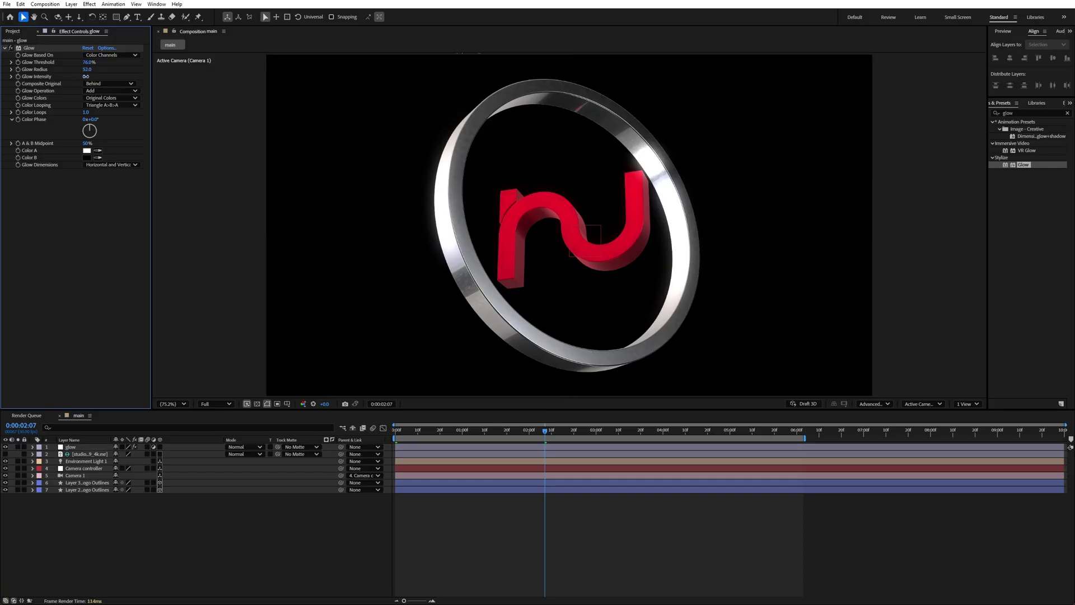
left_click_drag(85, 77, 104, 78)
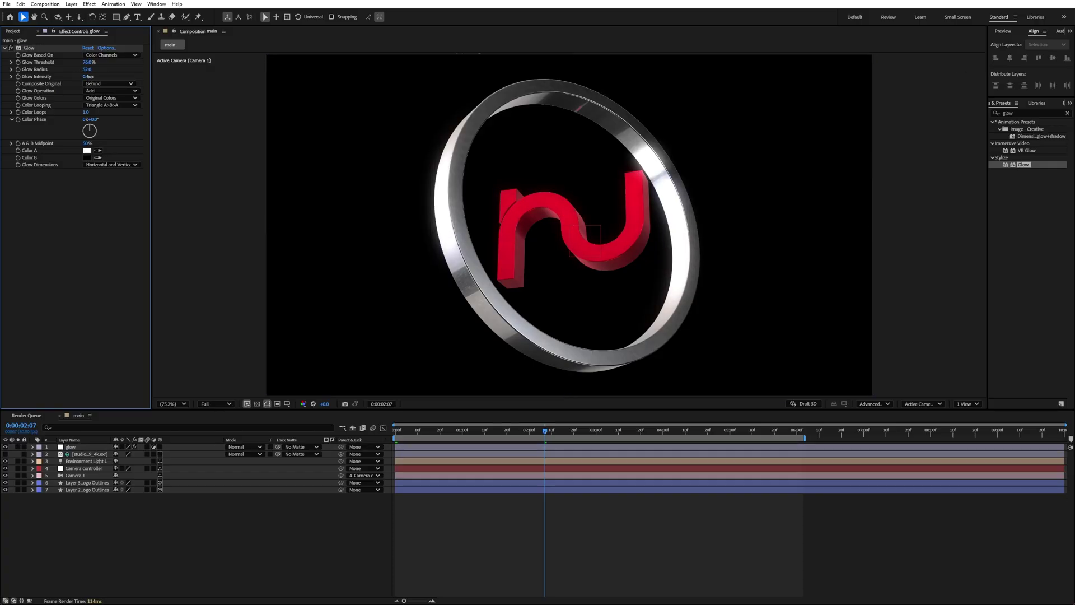
left_click_drag(89, 77, 87, 77)
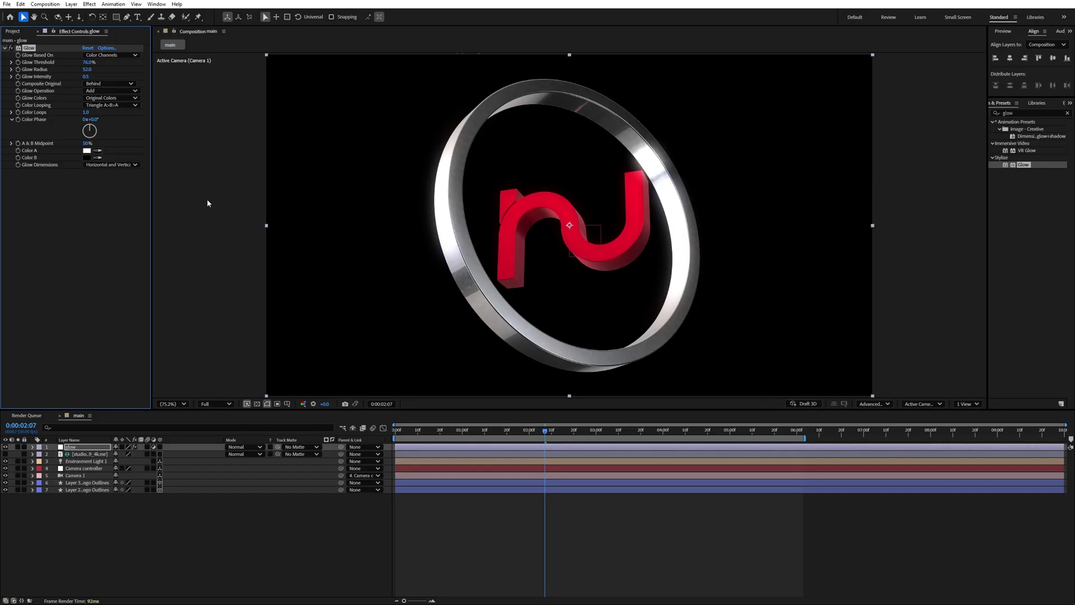
key("space")
key("space")
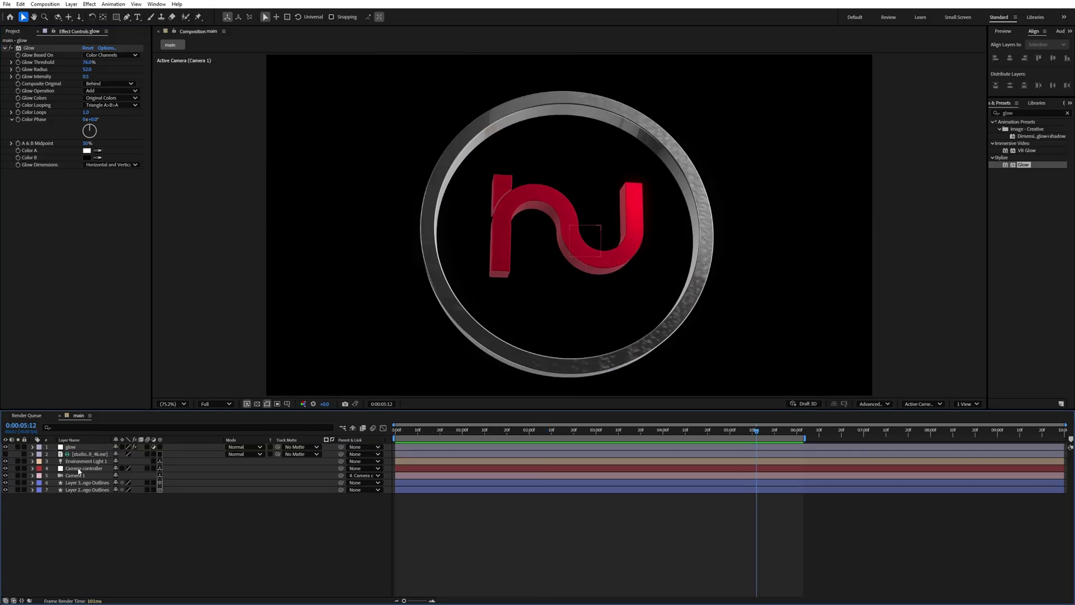
Set the Camera controller's scale to 153% to frame the logo smaller
left_click(99, 469)
key("s")
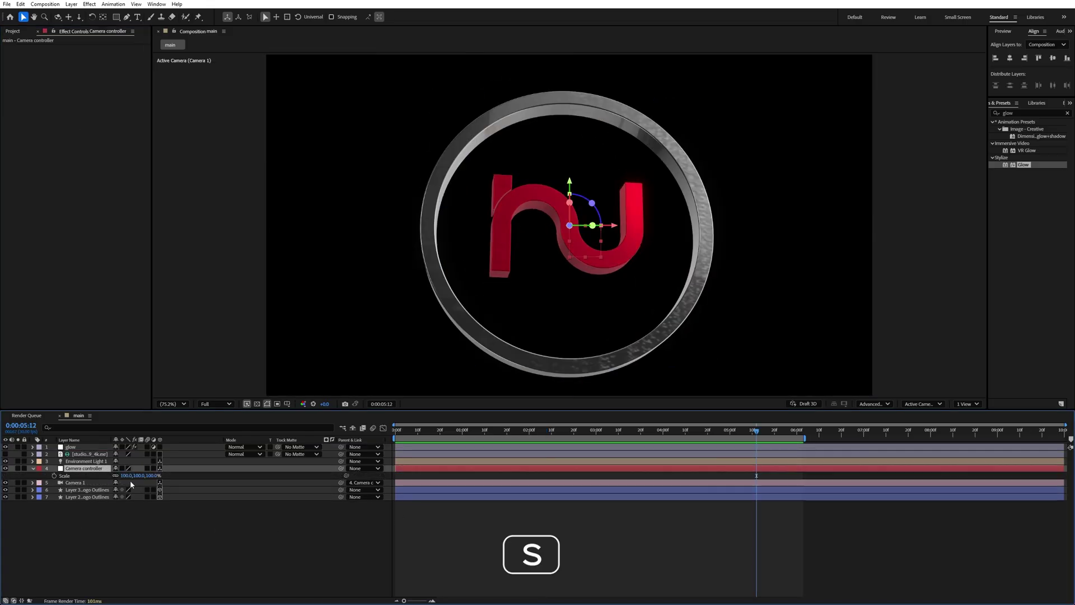
left_click_drag(130, 476, 161, 479)
left_click(265, 469)
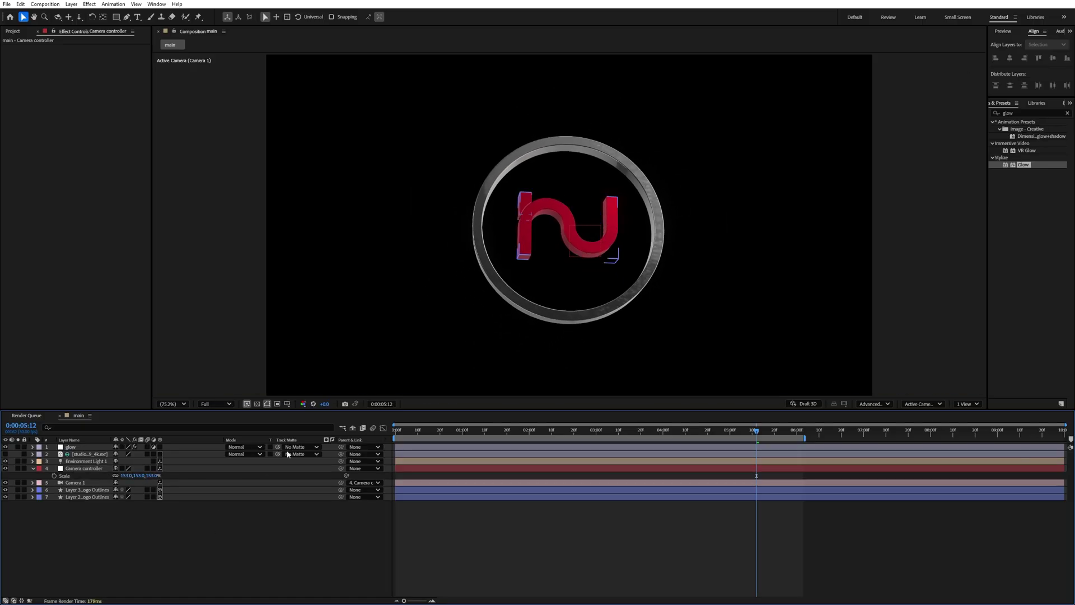
Preview the finished logo animation from the start and save the project
left_click(416, 435)
key("Home")
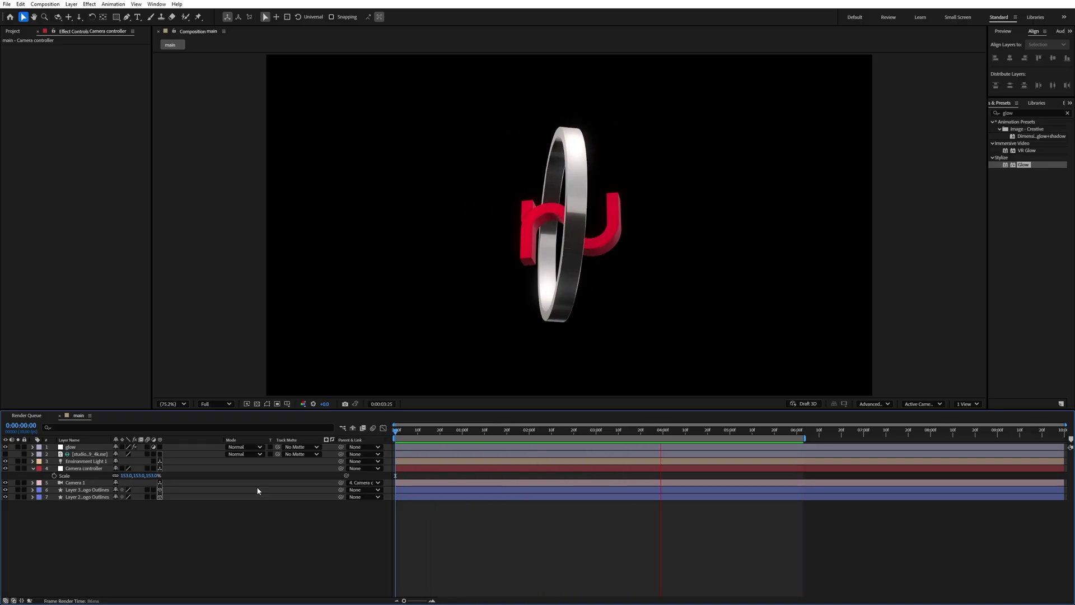
key("space")
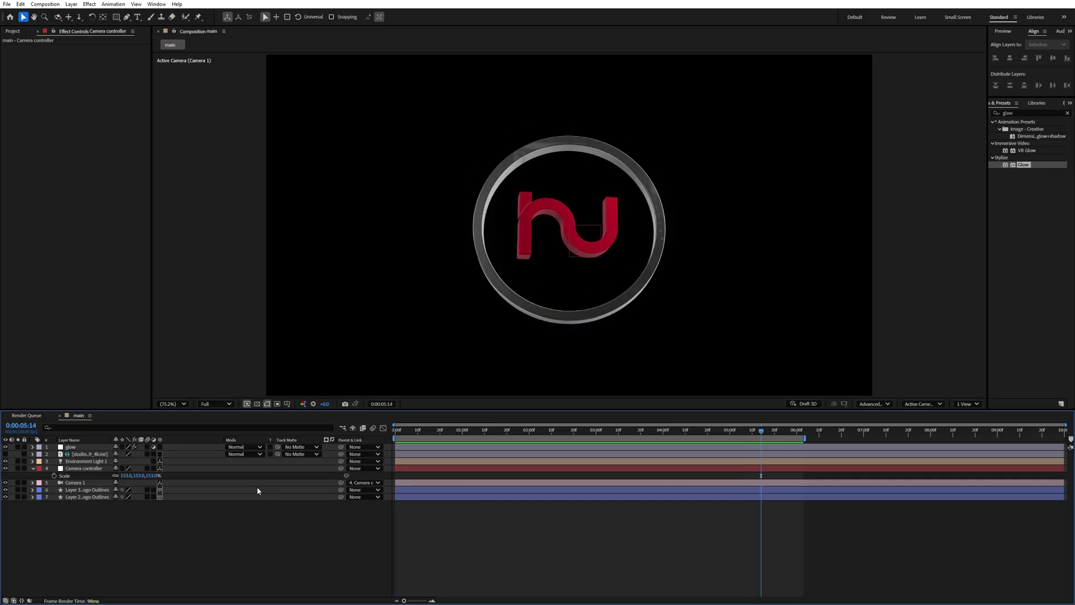
key("ctrl+s")
key("space")
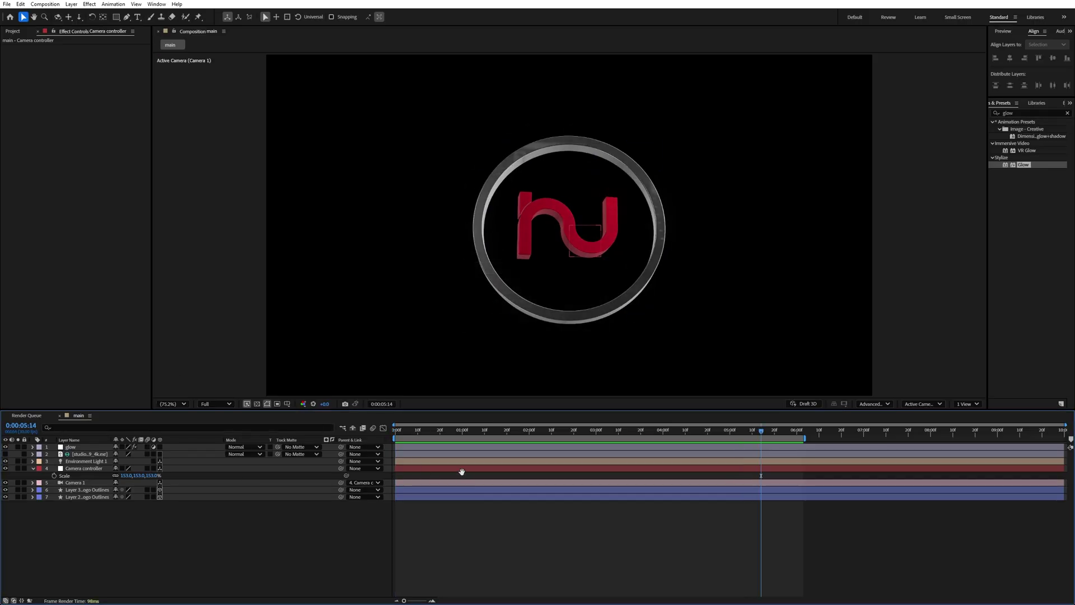